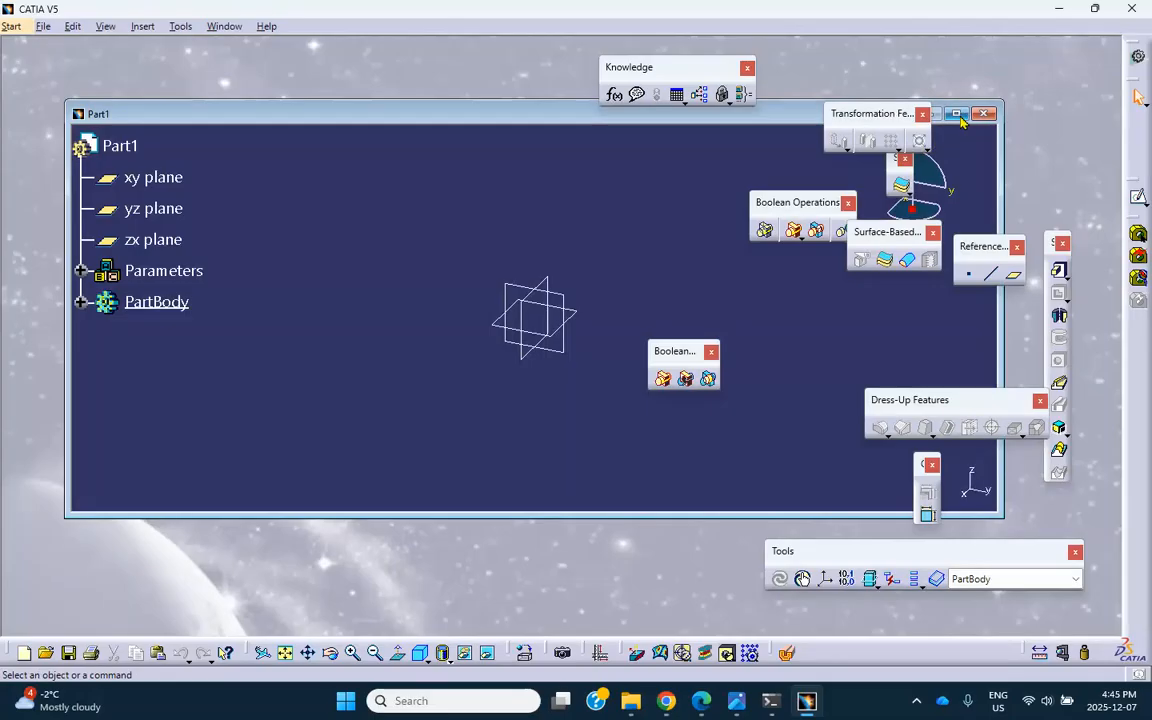
Step: Create a reference plane offset from the yz plane, placing it freehand well in front of the origin planes
{"action": "middle_click_drag", "start_coordinate": [640, 270], "coordinate": [574, 209]}
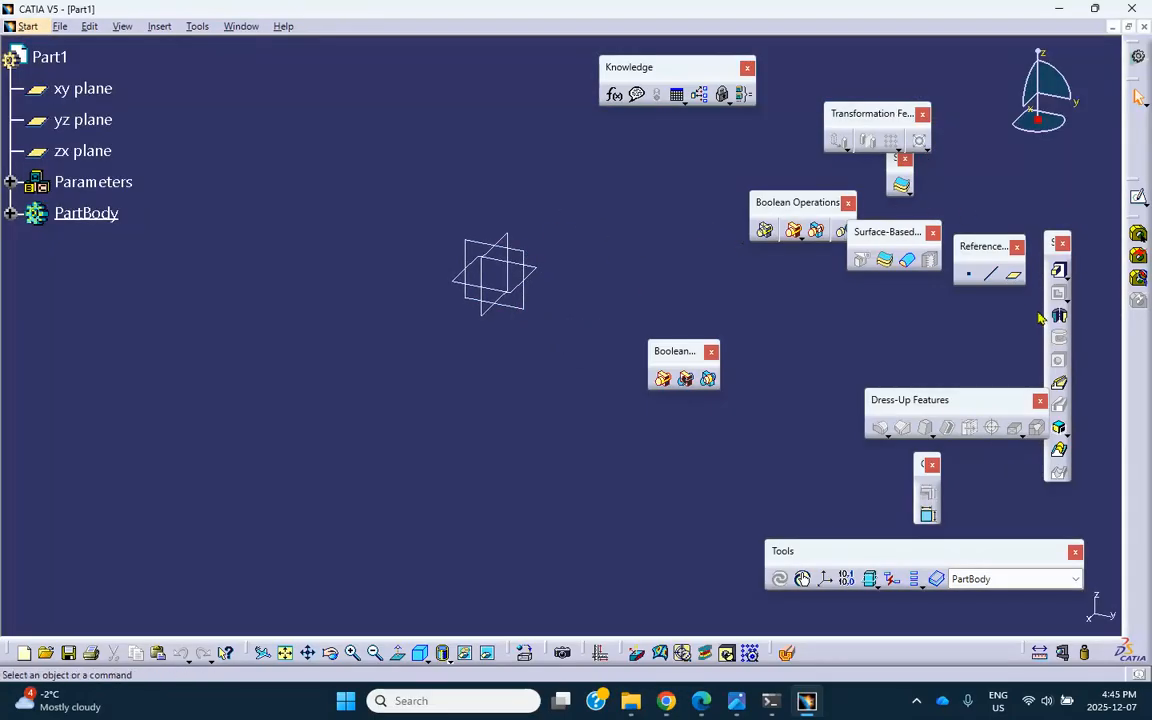
{"action": "left_click", "coordinate": [1012, 280]}
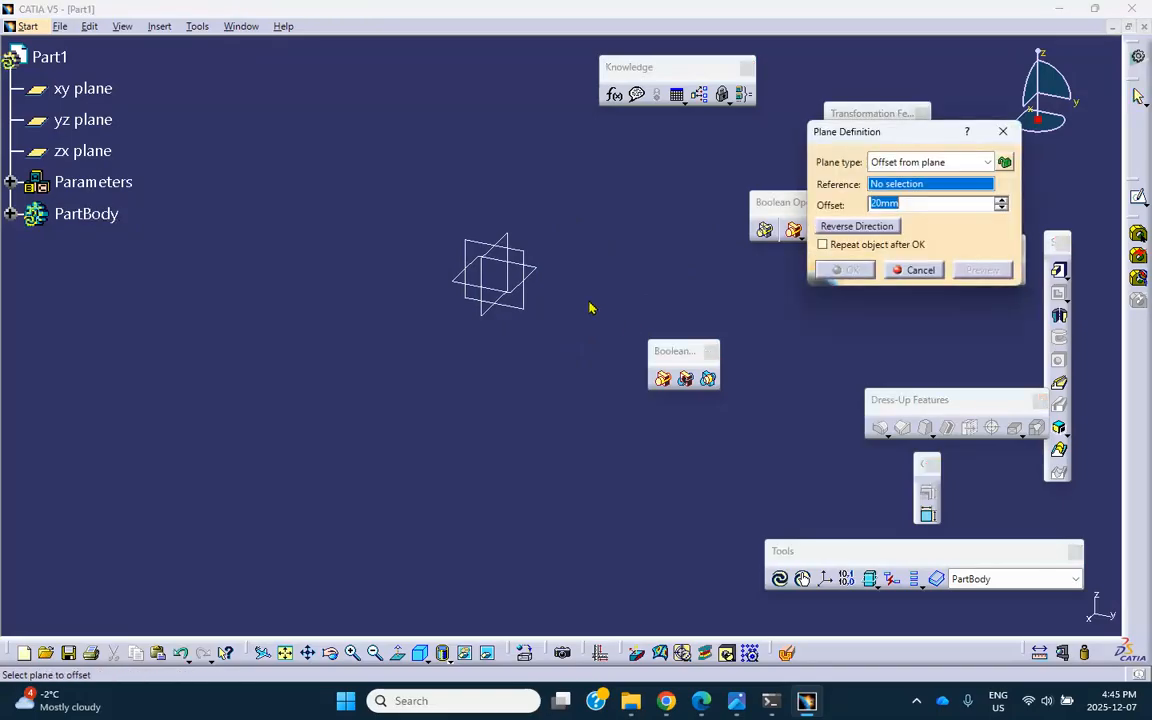
{"action": "left_click", "coordinate": [532, 271]}
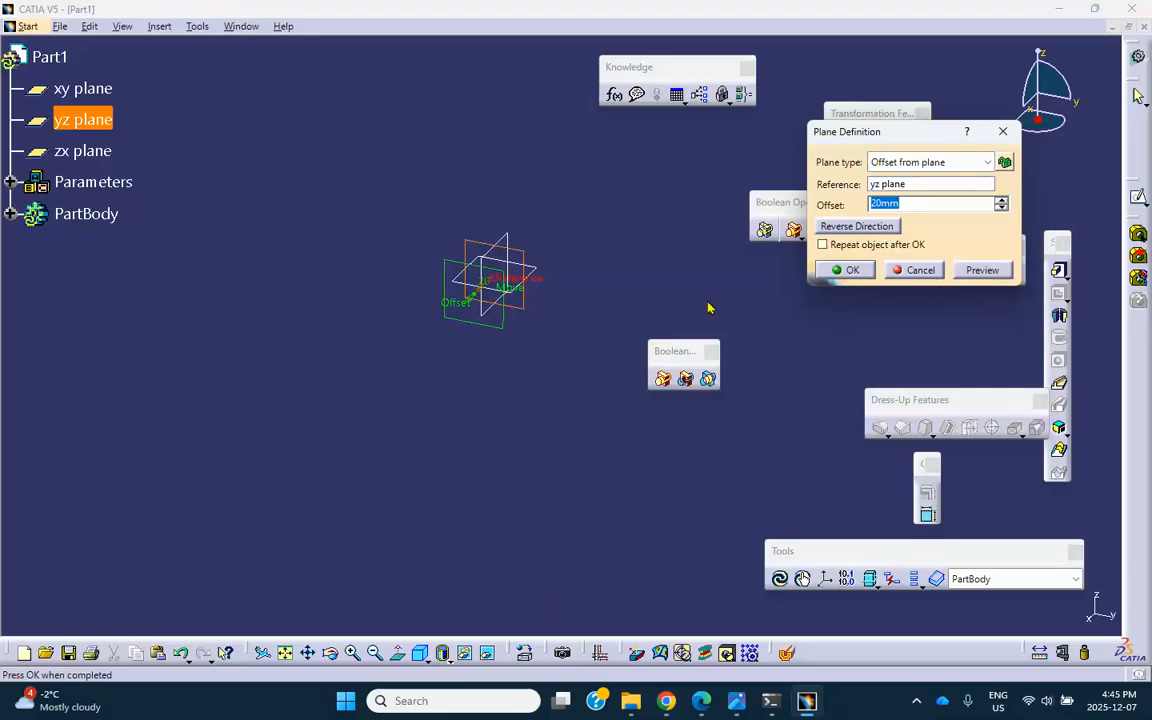
{"action": "left_click_drag", "start_coordinate": [475, 320], "coordinate": [266, 492]}
{"action": "left_click", "coordinate": [866, 271]}
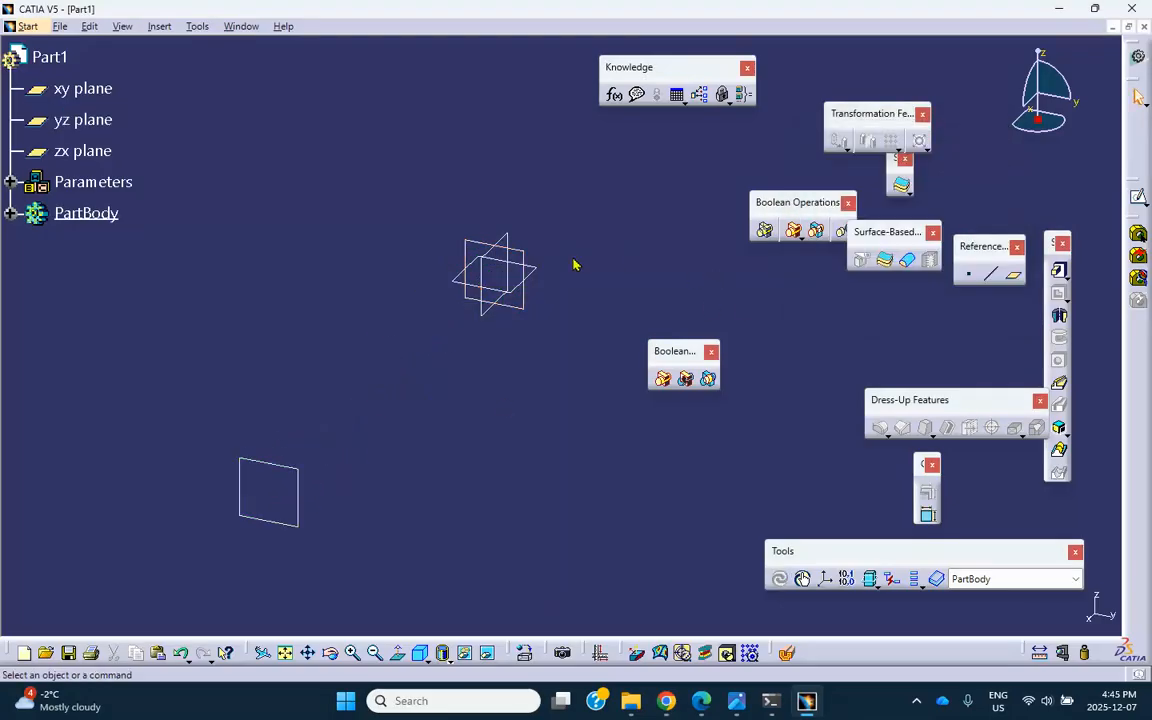
{"action": "left_click", "coordinate": [260, 230]}
Step: Open the drawing file Ant Wood Insect 3d Puzzle DXF File.dxf
{"action": "left_click", "coordinate": [60, 27]}
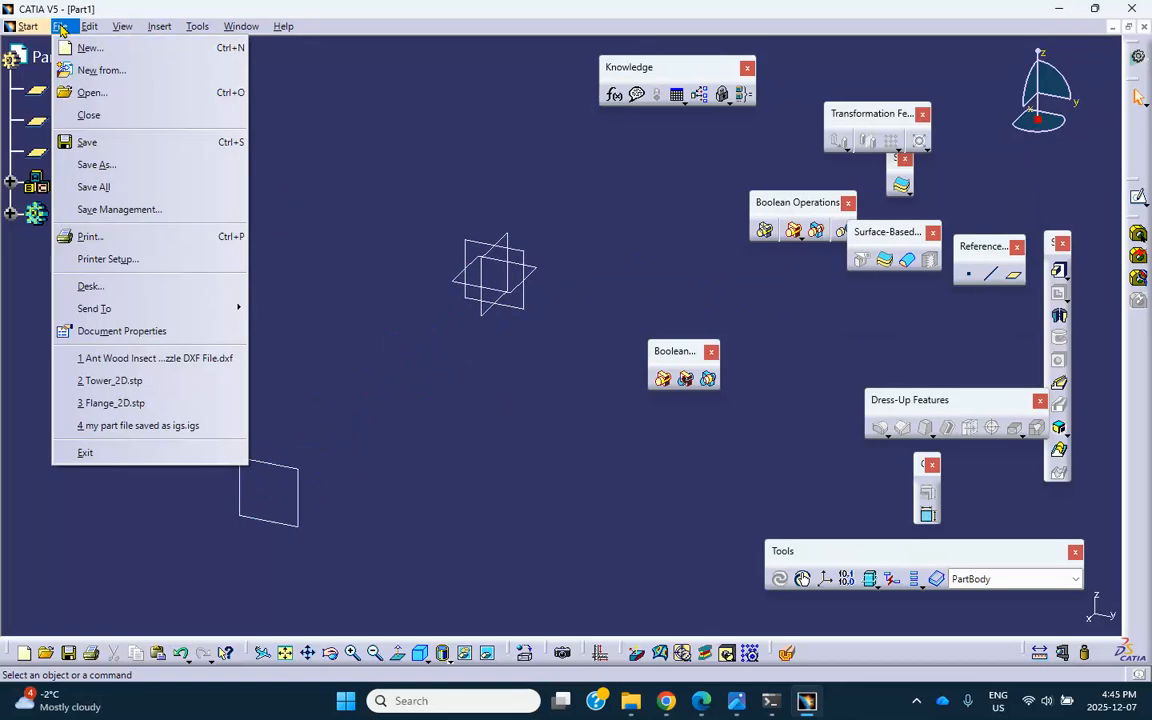
{"action": "left_click", "coordinate": [84, 94]}
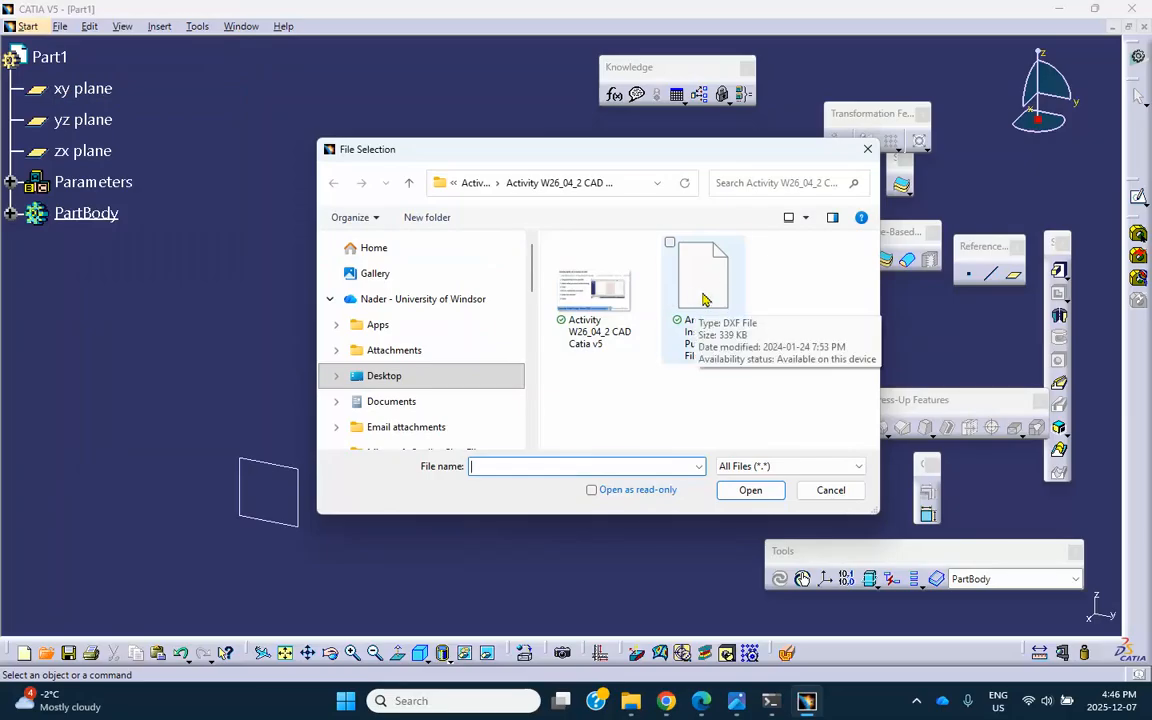
{"action": "left_click", "coordinate": [702, 298]}
{"action": "left_click", "coordinate": [751, 490]}
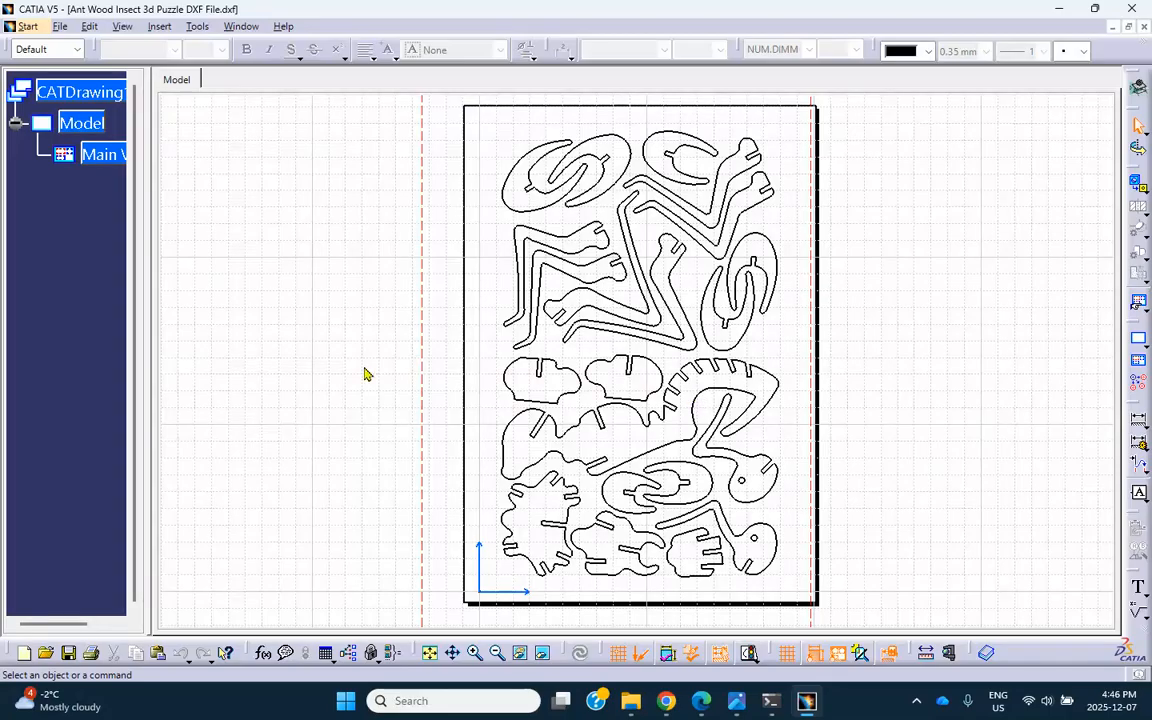
Step: Tile the DXF drawing and the Part1 window vertically side by side
{"action": "left_click", "coordinate": [240, 27]}
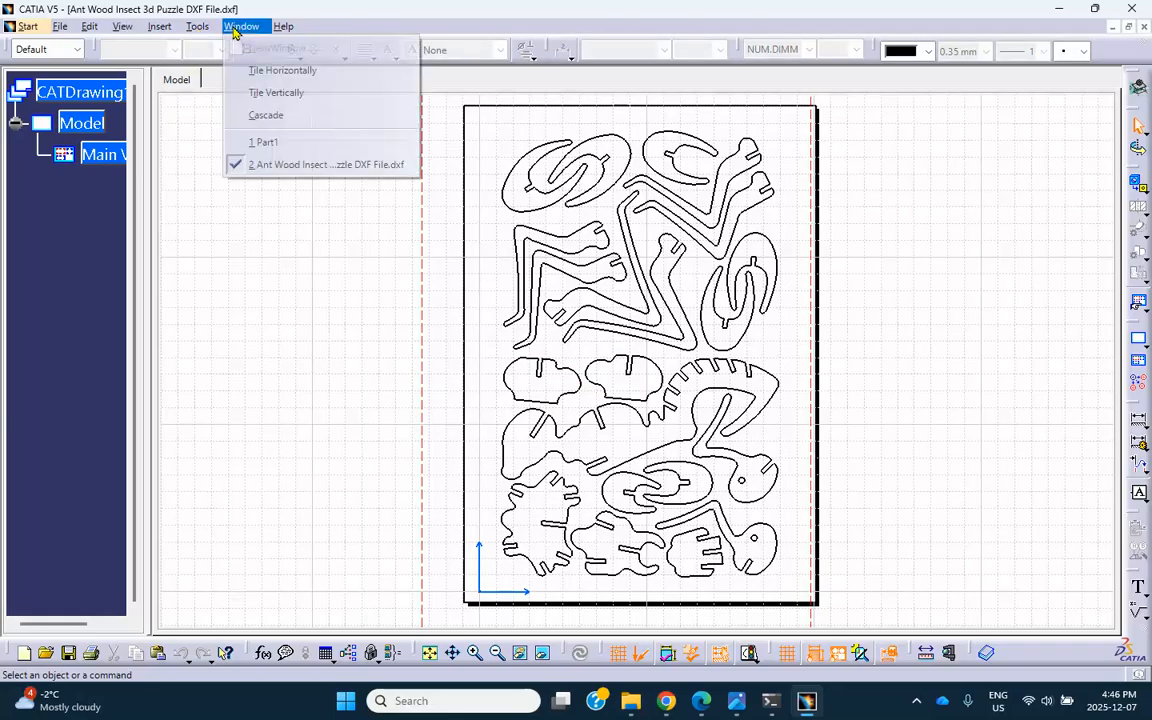
{"action": "left_click", "coordinate": [256, 95]}
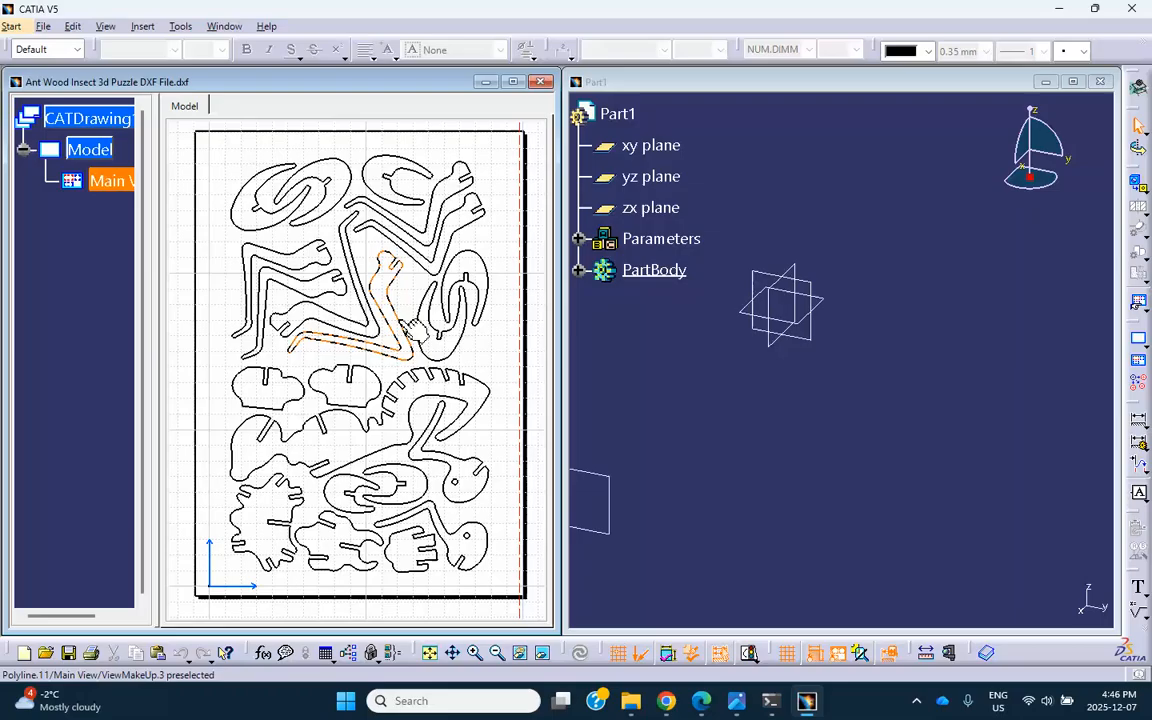
{"action": "left_click", "coordinate": [689, 410]}
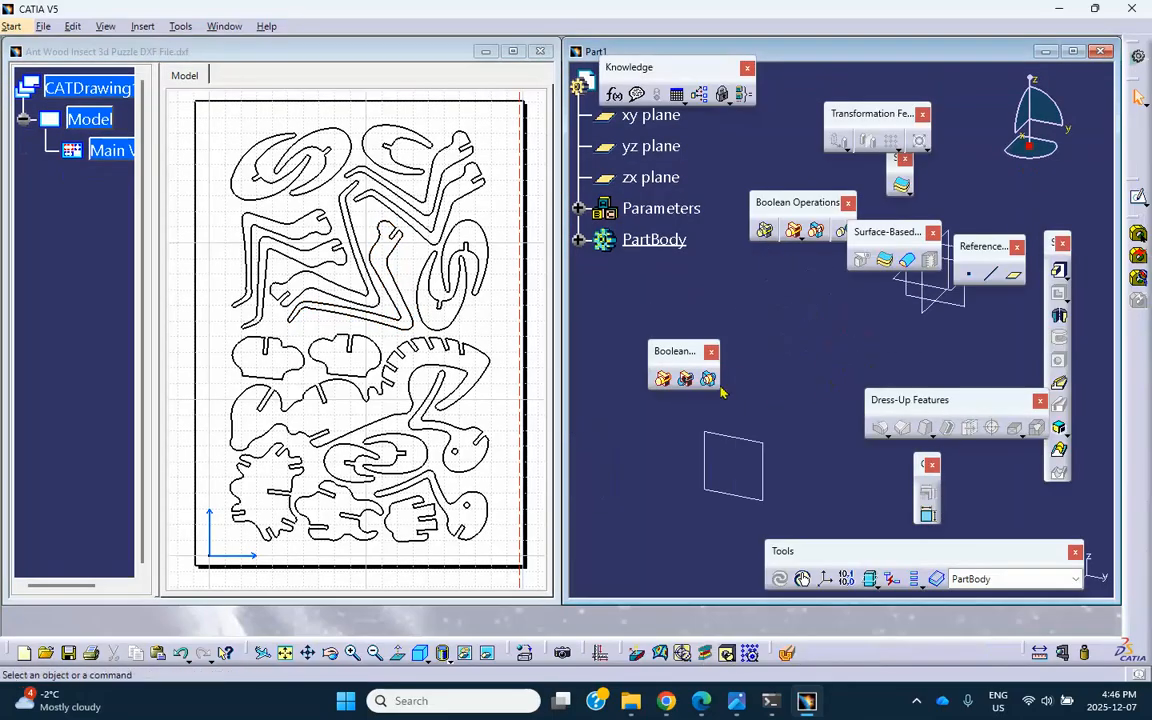
{"action": "left_click", "coordinate": [68, 357]}
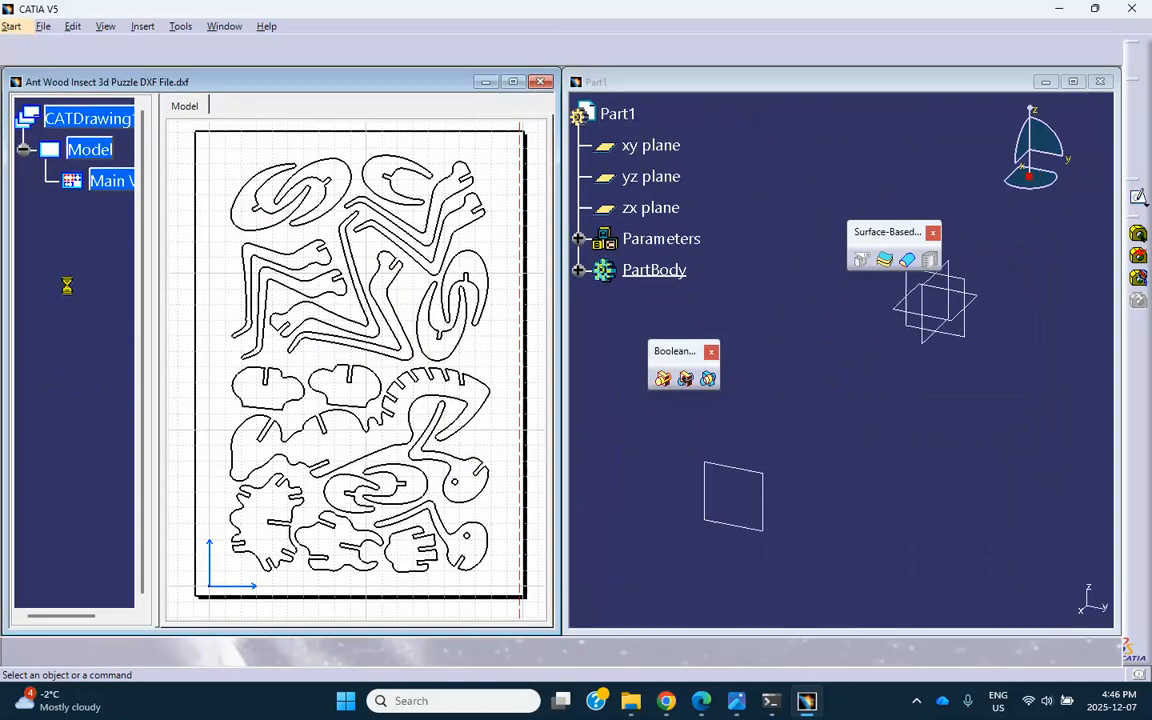
{"action": "left_click", "coordinate": [753, 328]}
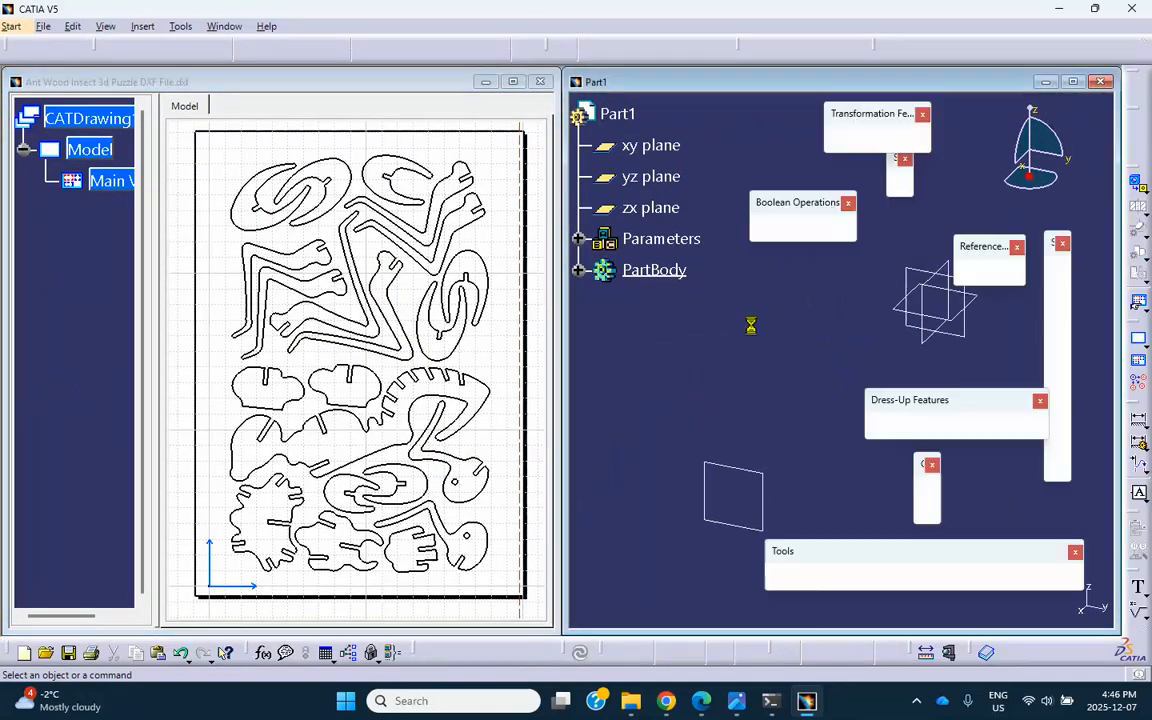
Step: Copy the right-hand curved outline of the interlocking pair at the upper left of the DXF drawing sheet
{"action": "left_click", "coordinate": [25, 223]}
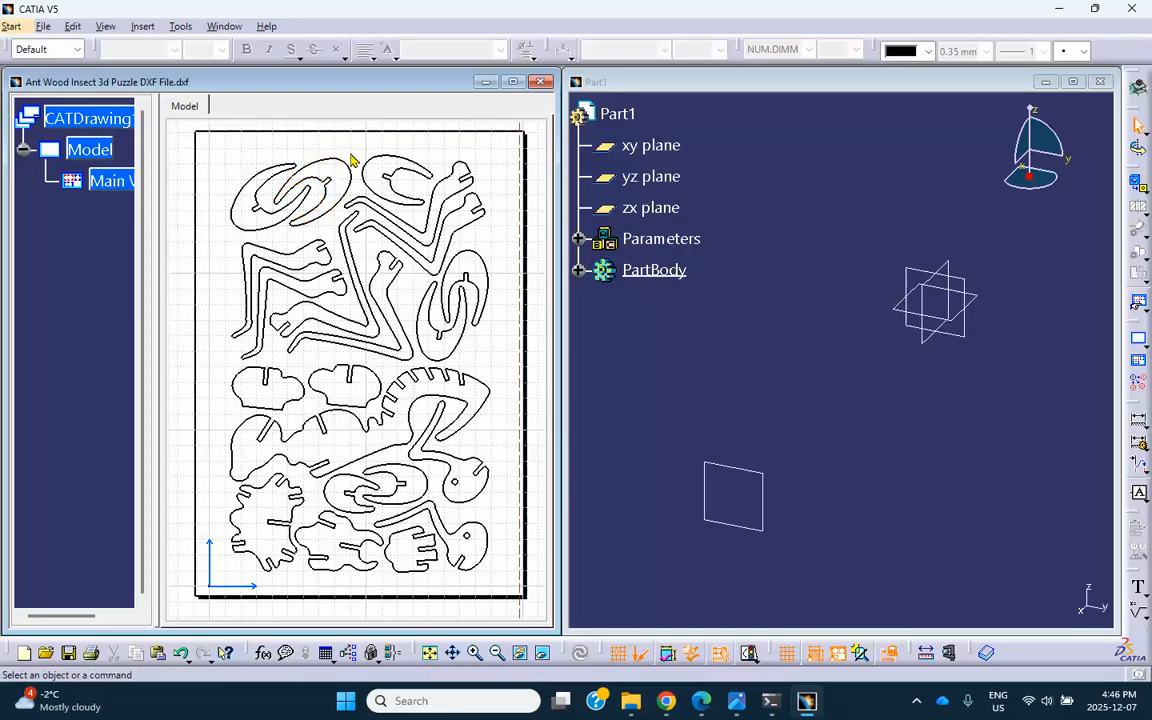
{"action": "left_click", "coordinate": [349, 170]}
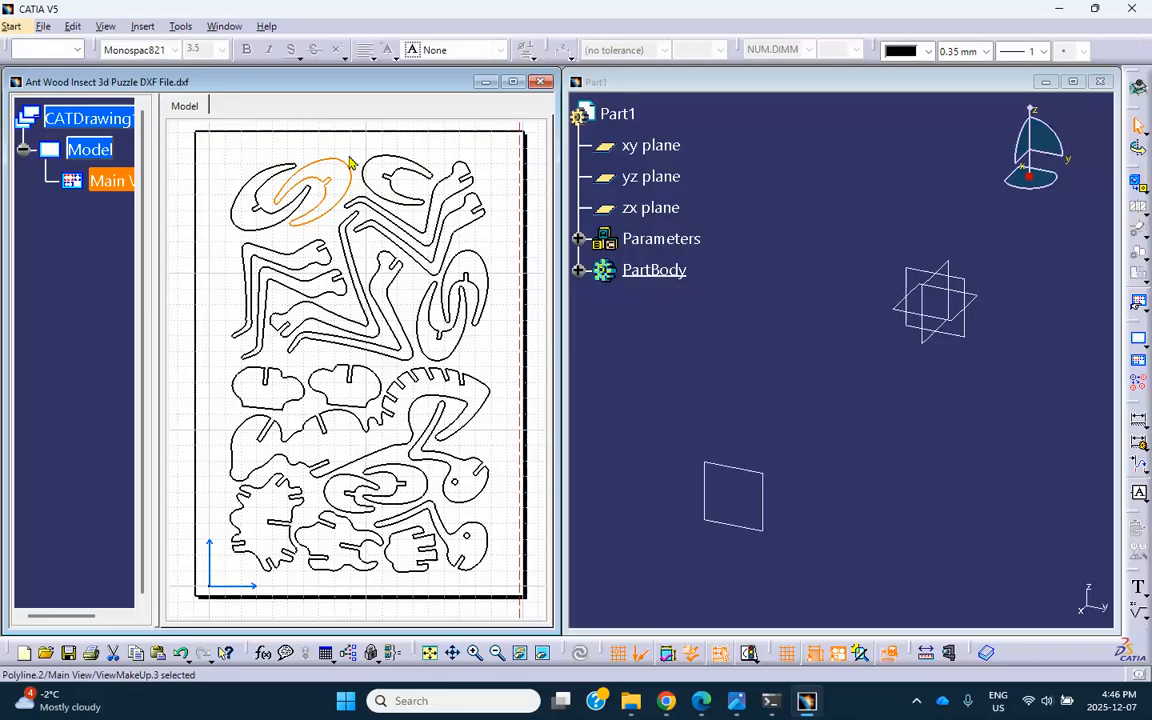
{"action": "left_click", "coordinate": [73, 30]}
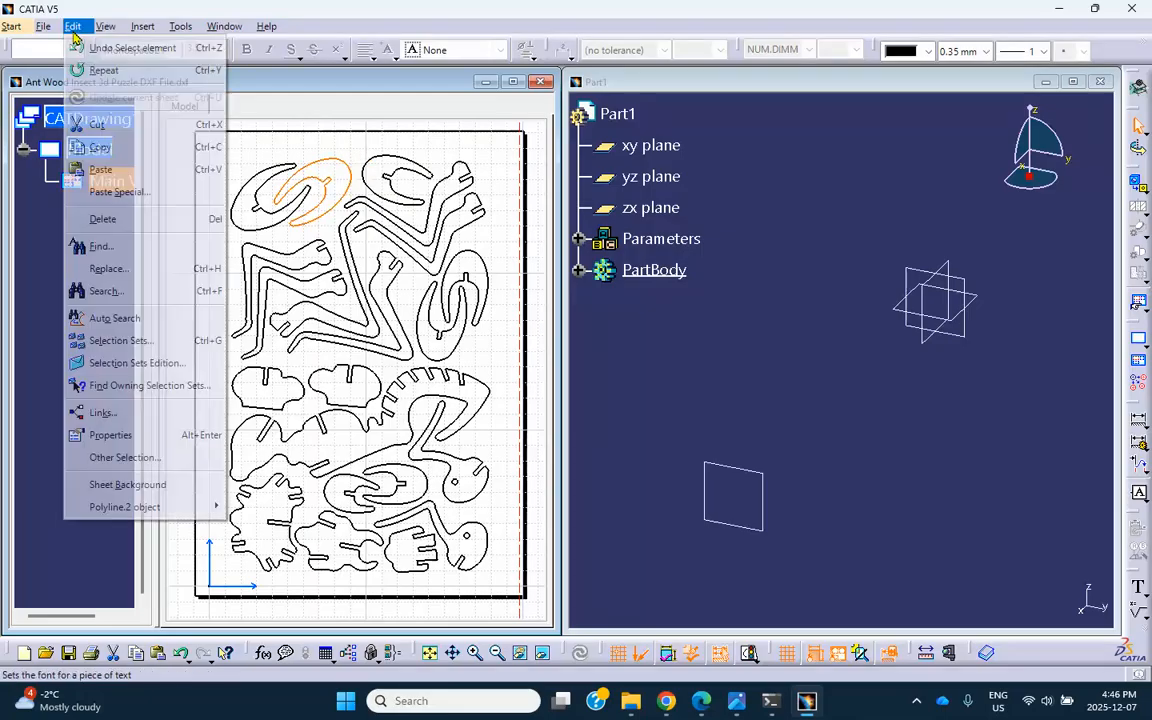
{"action": "left_click", "coordinate": [93, 150]}
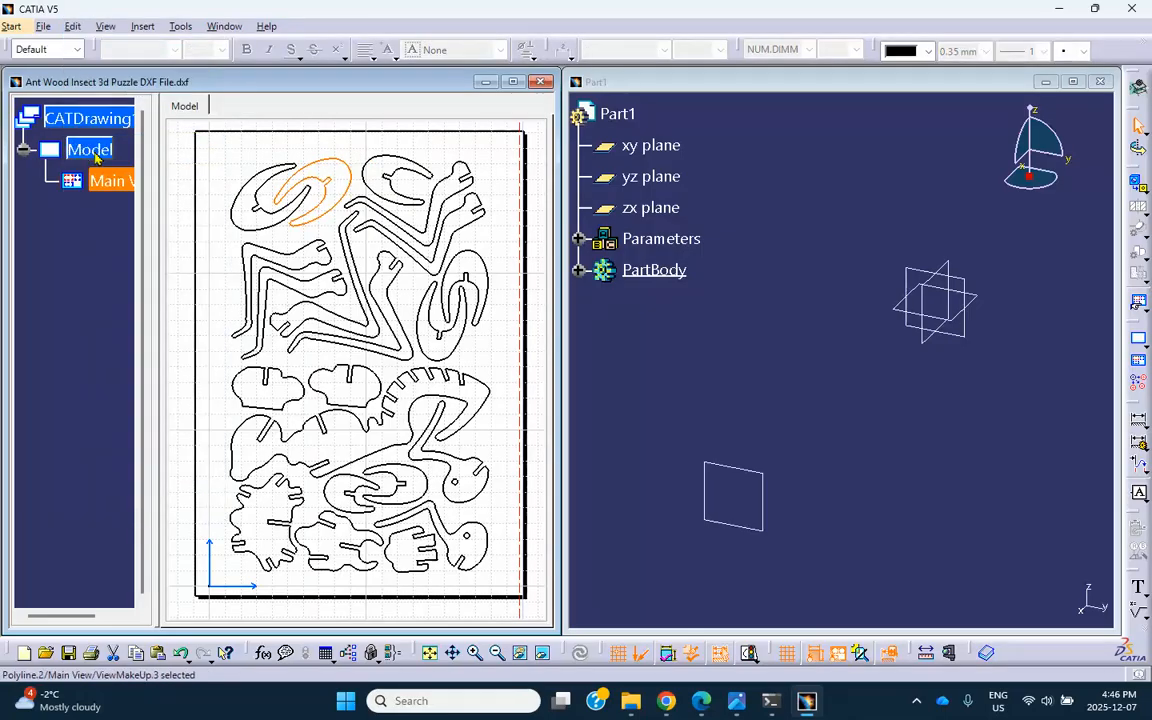
Step: Start a sketch on the offset plane Plane.1 in Part1 and paste the copied curved outline into it
{"action": "left_click", "coordinate": [792, 371]}
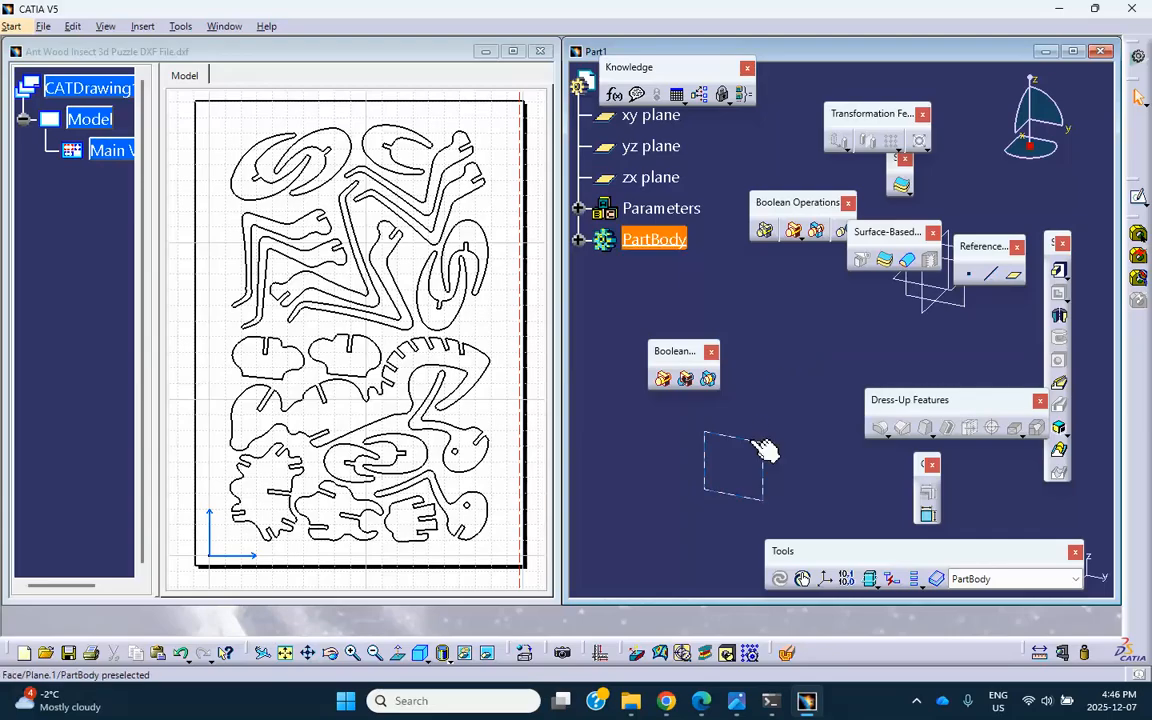
{"action": "left_click", "coordinate": [578, 240]}
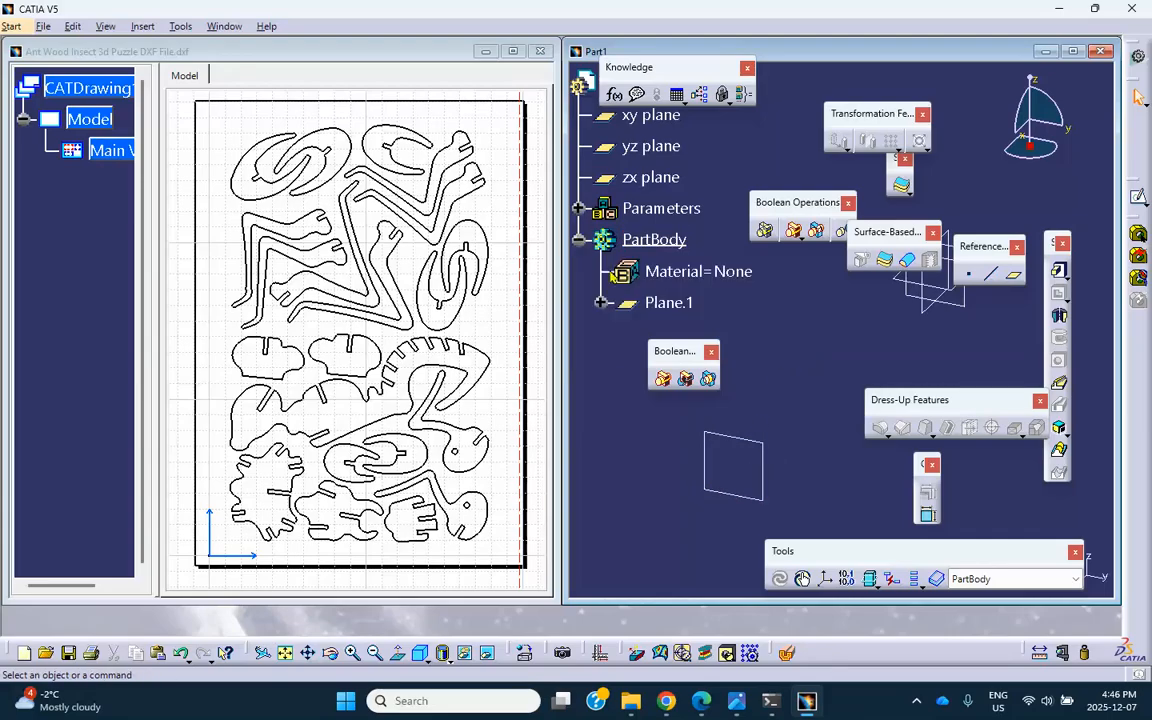
{"action": "left_click", "coordinate": [761, 458]}
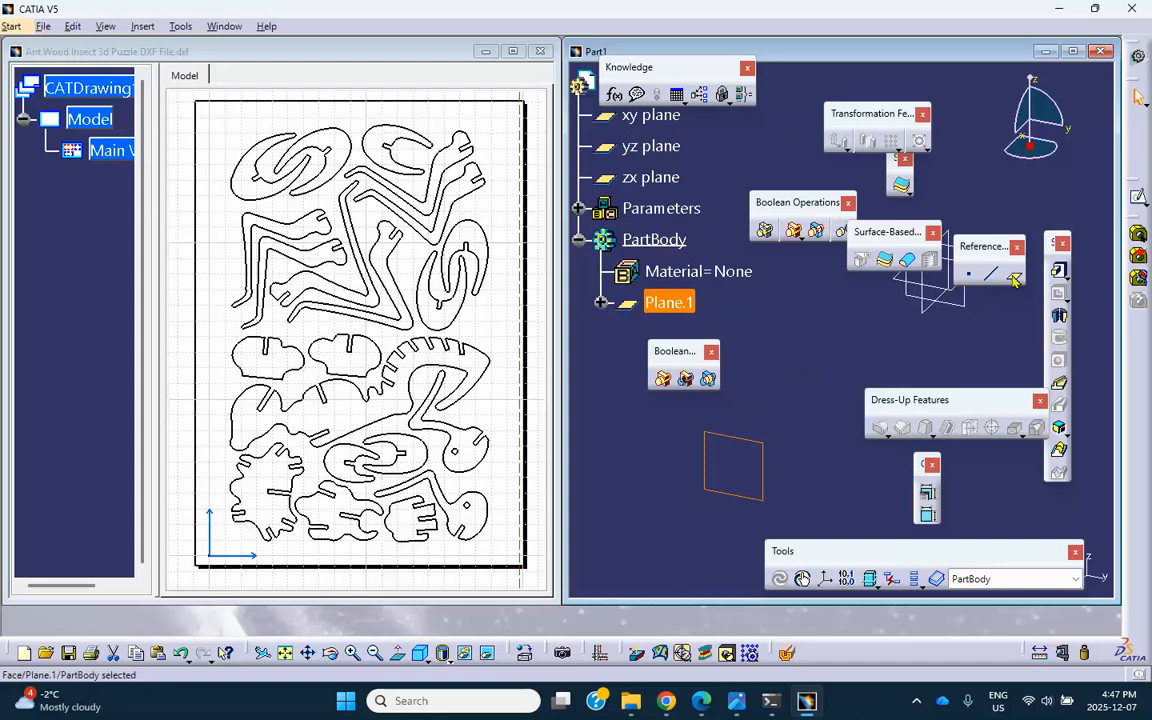
{"action": "left_click", "coordinate": [1138, 197]}
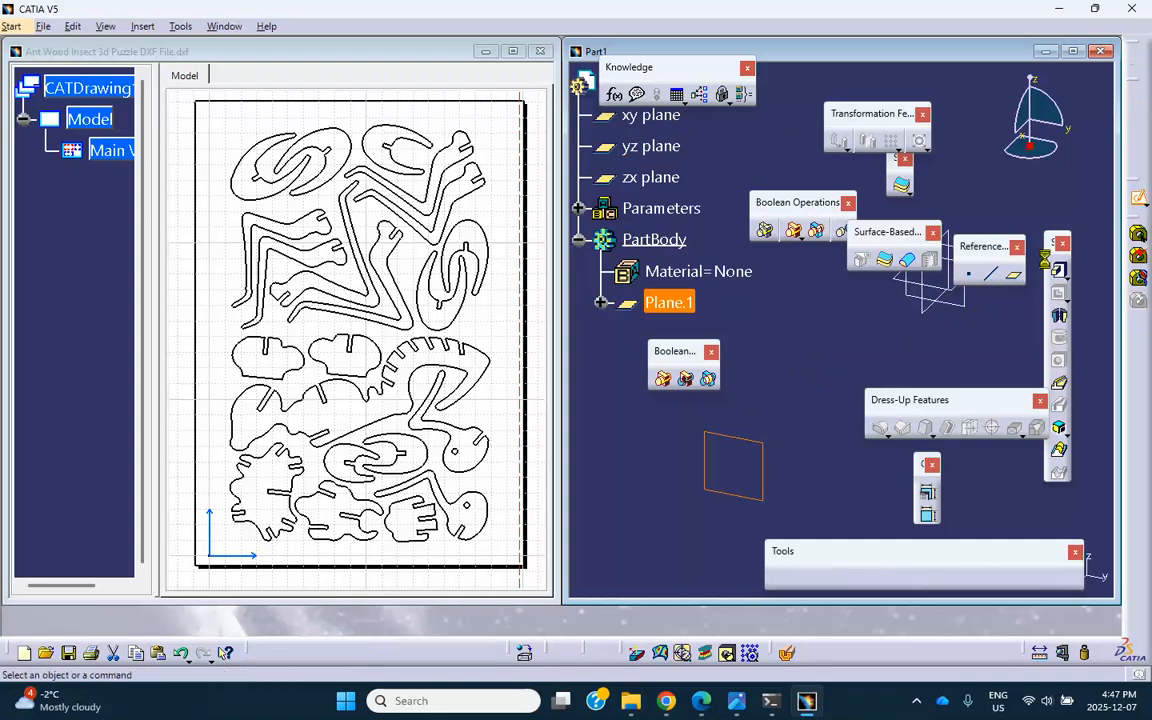
{"action": "left_click", "coordinate": [73, 27]}
{"action": "left_click", "coordinate": [78, 141]}
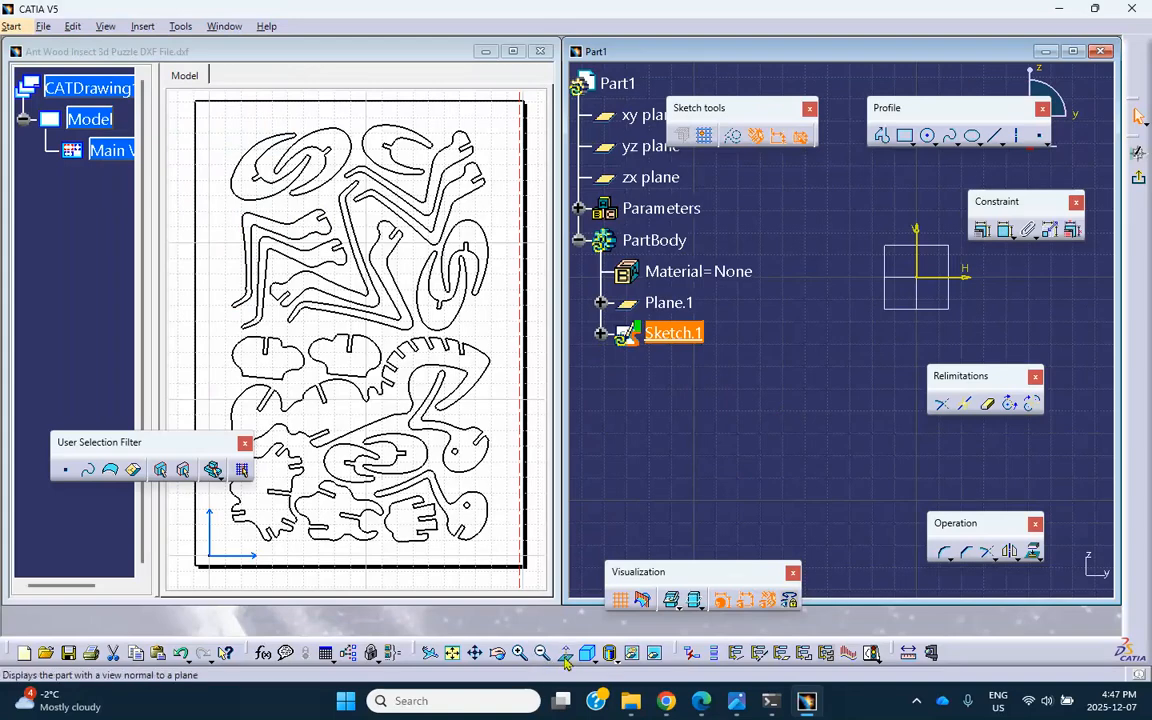
Step: Move the pasted curved outline to just left of the sketch origin and exit the sketch
{"action": "left_click", "coordinate": [452, 653]}
{"action": "mouse_move", "coordinate": [824, 335]}
{"action": "middle_mouse_down"}
{"action": "mouse_move", "coordinate": [772, 338]}
{"action": "mouse_move", "coordinate": [771, 358]}
{"action": "middle_mouse_up"}
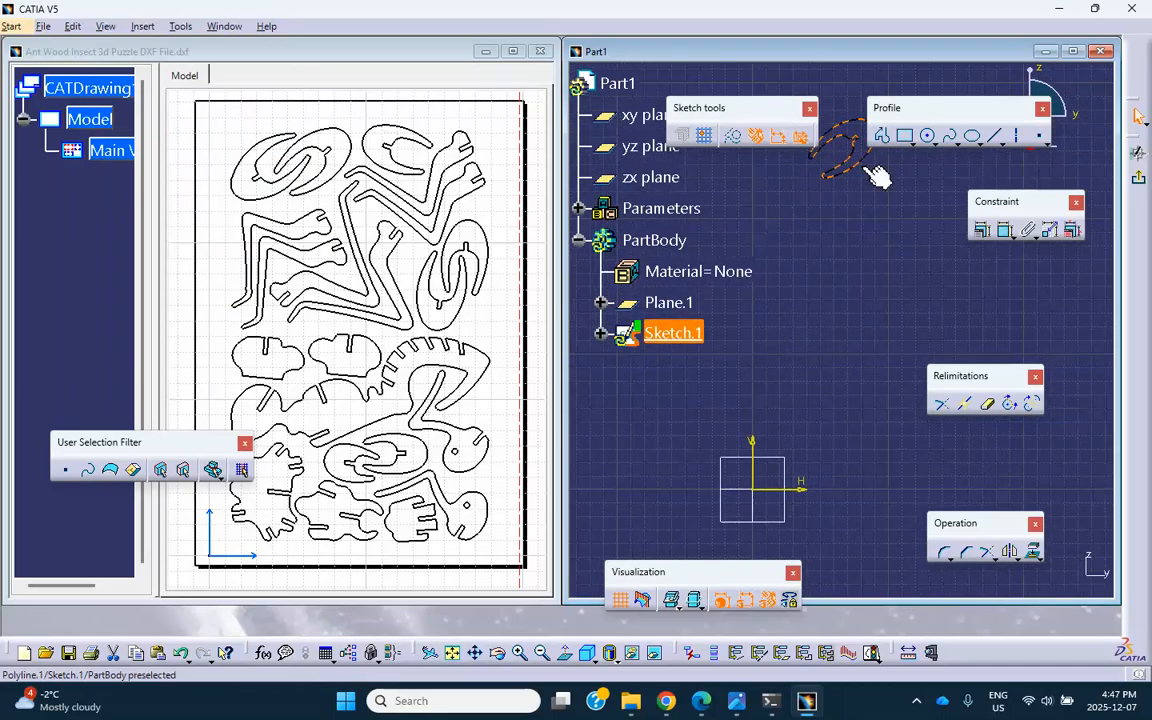
{"action": "mouse_move", "coordinate": [864, 172]}
{"action": "left_mouse_down"}
{"action": "mouse_move", "coordinate": [852, 162]}
{"action": "mouse_move", "coordinate": [846, 321]}
{"action": "mouse_move", "coordinate": [757, 480]}
{"action": "mouse_move", "coordinate": [698, 500]}
{"action": "mouse_move", "coordinate": [708, 488]}
{"action": "mouse_move", "coordinate": [695, 491]}
{"action": "left_mouse_up"}
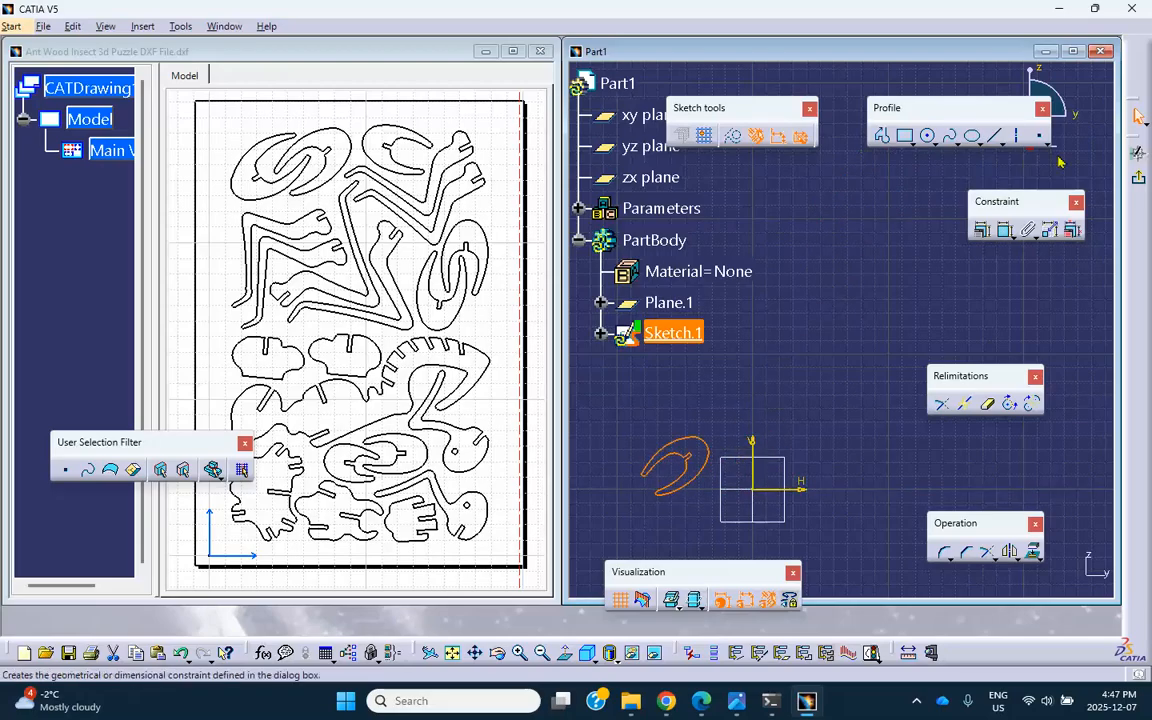
{"action": "left_click", "coordinate": [1138, 177]}
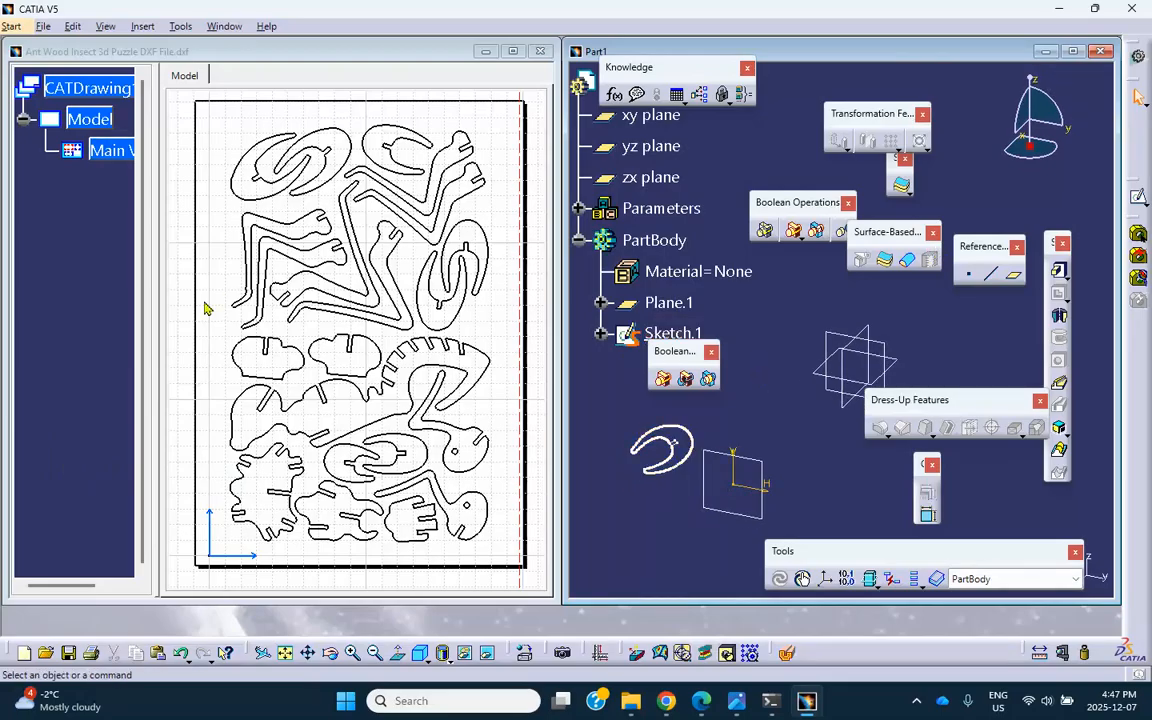
Step: Copy the long ant body outline with the row of slots from the middle of the DXF drawing sheet
{"action": "left_click", "coordinate": [78, 272]}
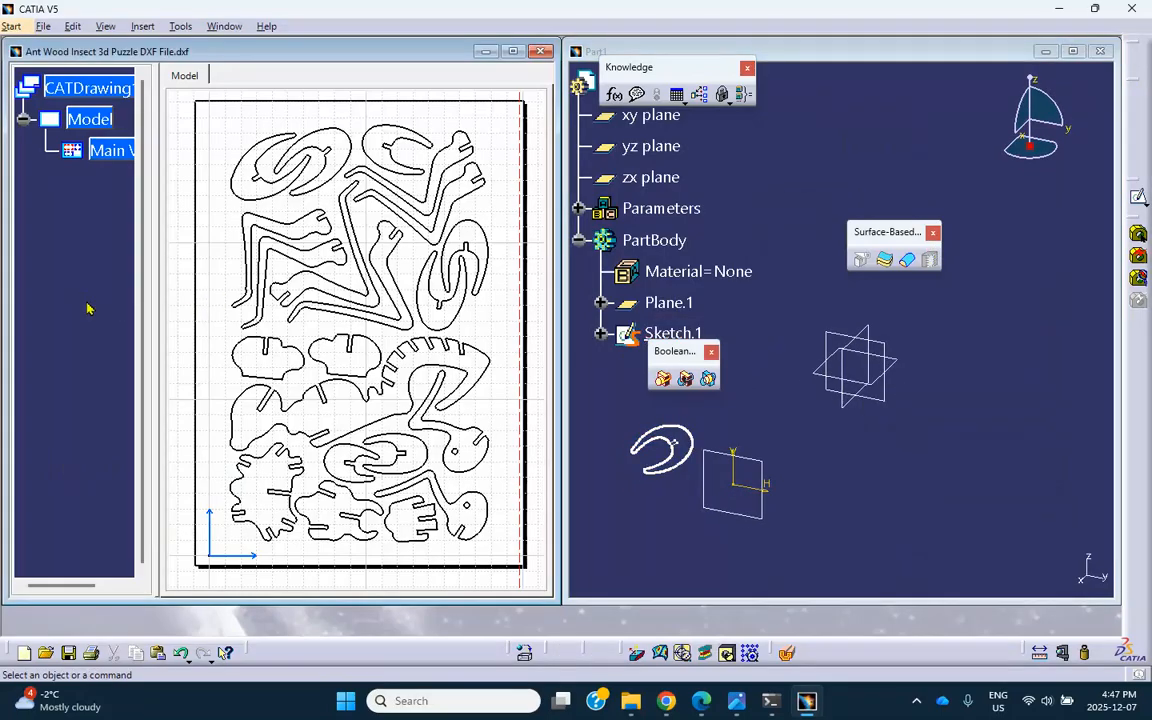
{"action": "left_click", "coordinate": [418, 385]}
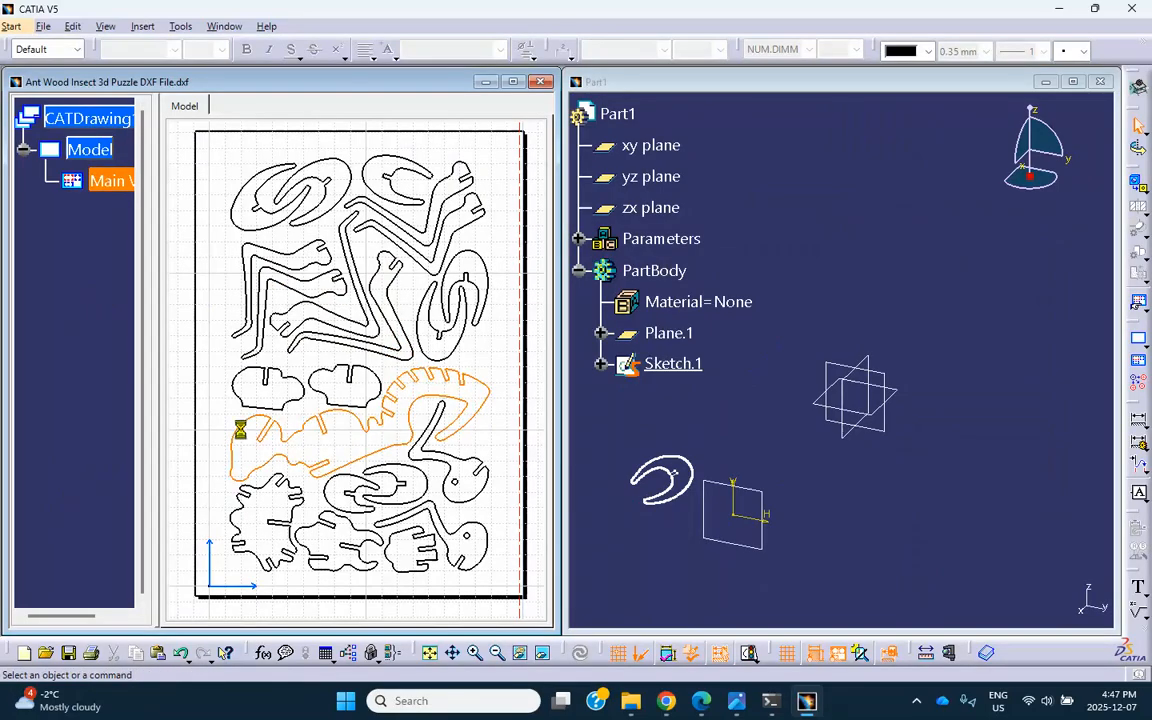
{"action": "right_click", "coordinate": [446, 376]}
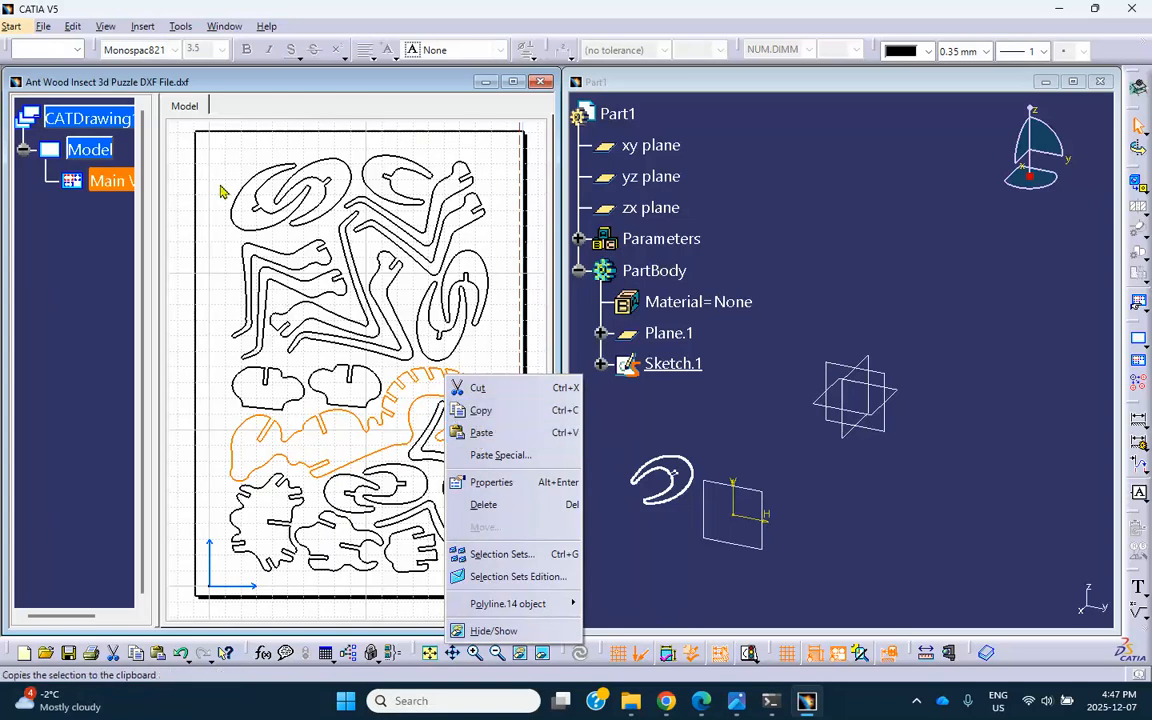
{"action": "left_click", "coordinate": [477, 411]}
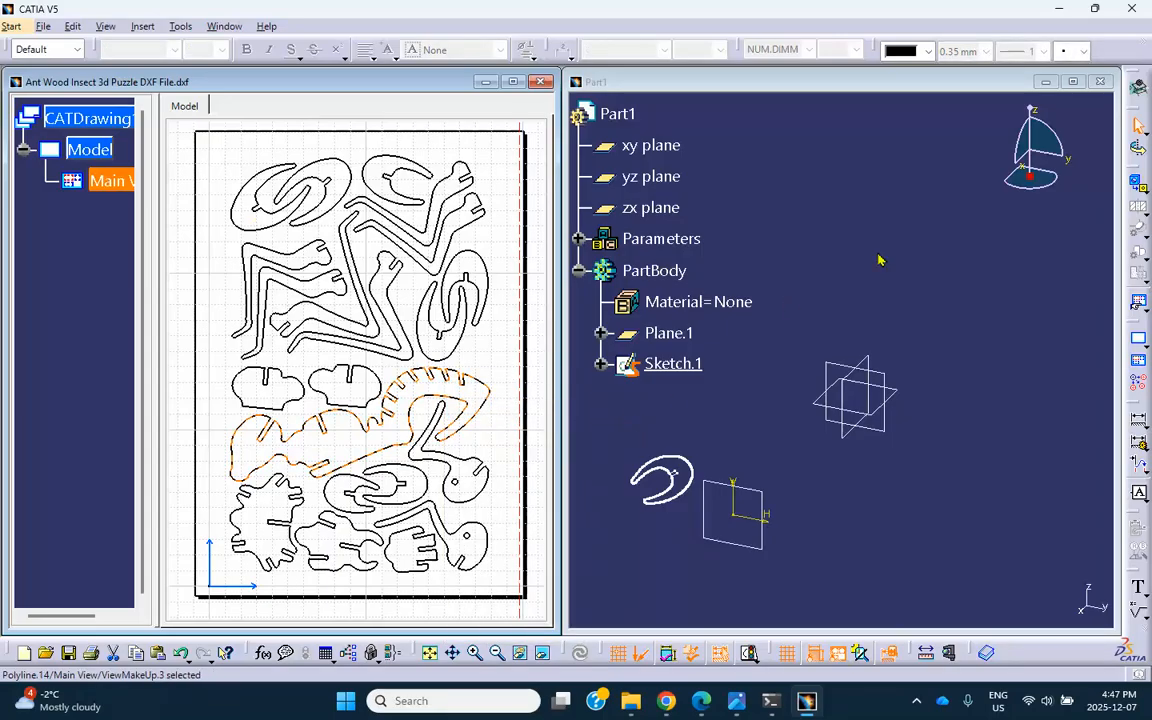
Step: Paste the copied ant body outline into a new sketch on the xy plane and move it just below the sketch origin
{"action": "left_click", "coordinate": [977, 281]}
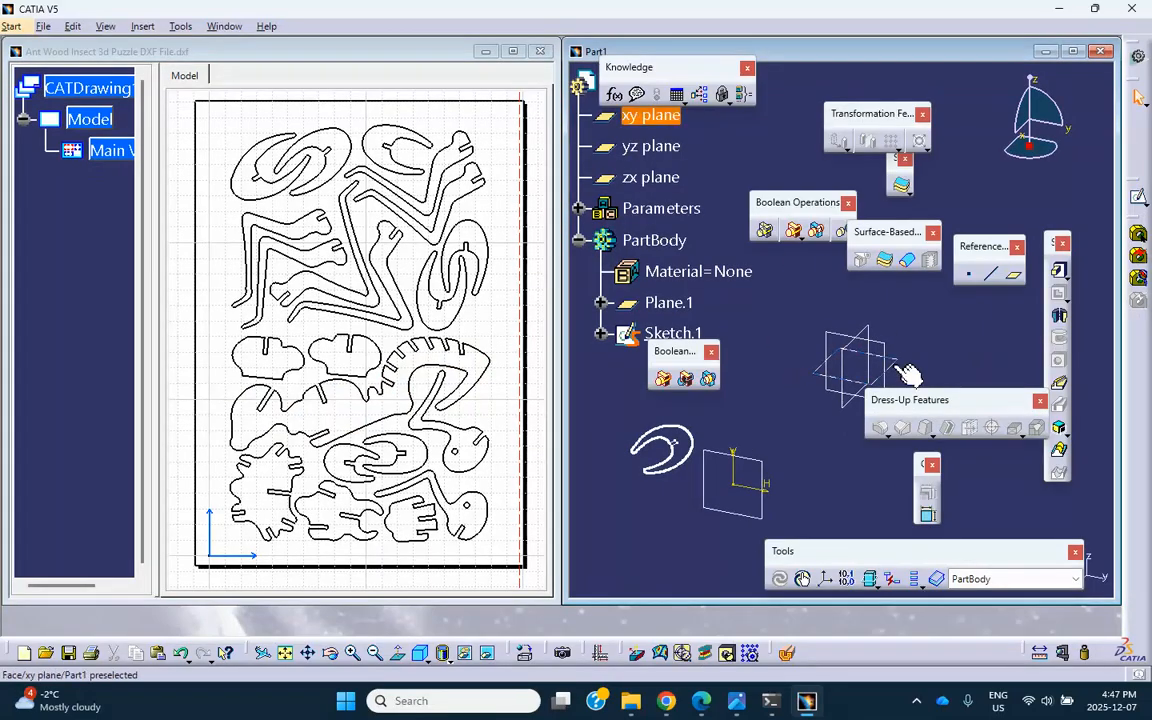
{"action": "left_click", "coordinate": [835, 345]}
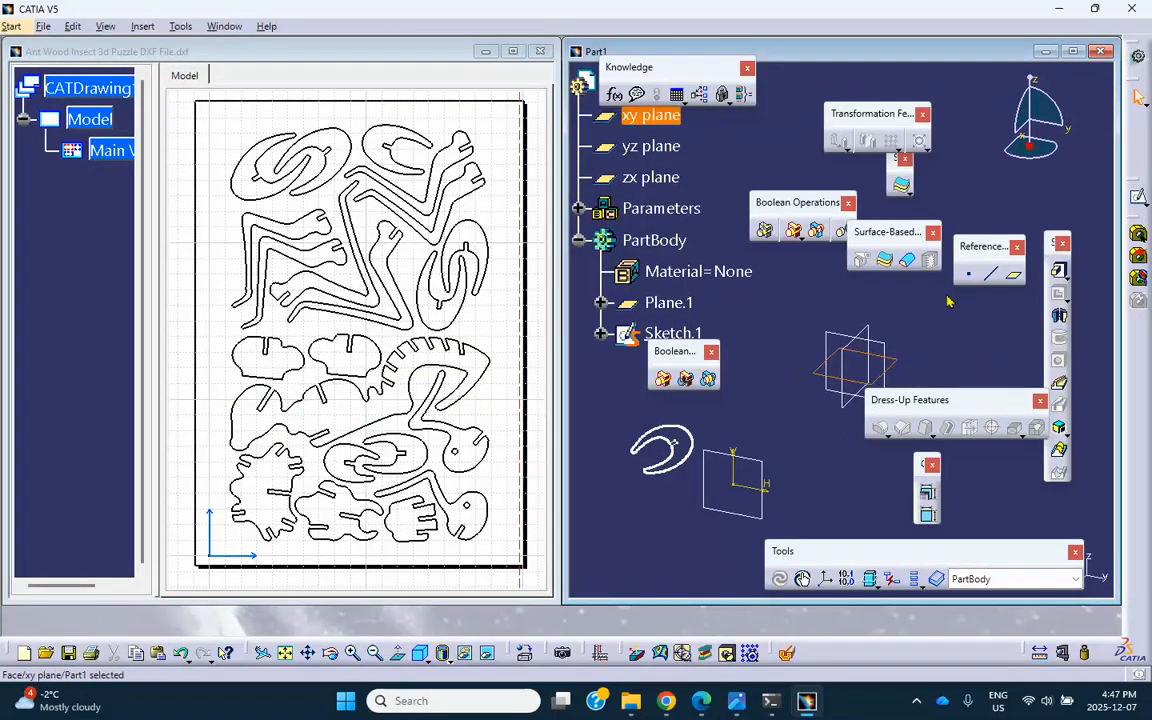
{"action": "left_click", "coordinate": [1060, 268]}
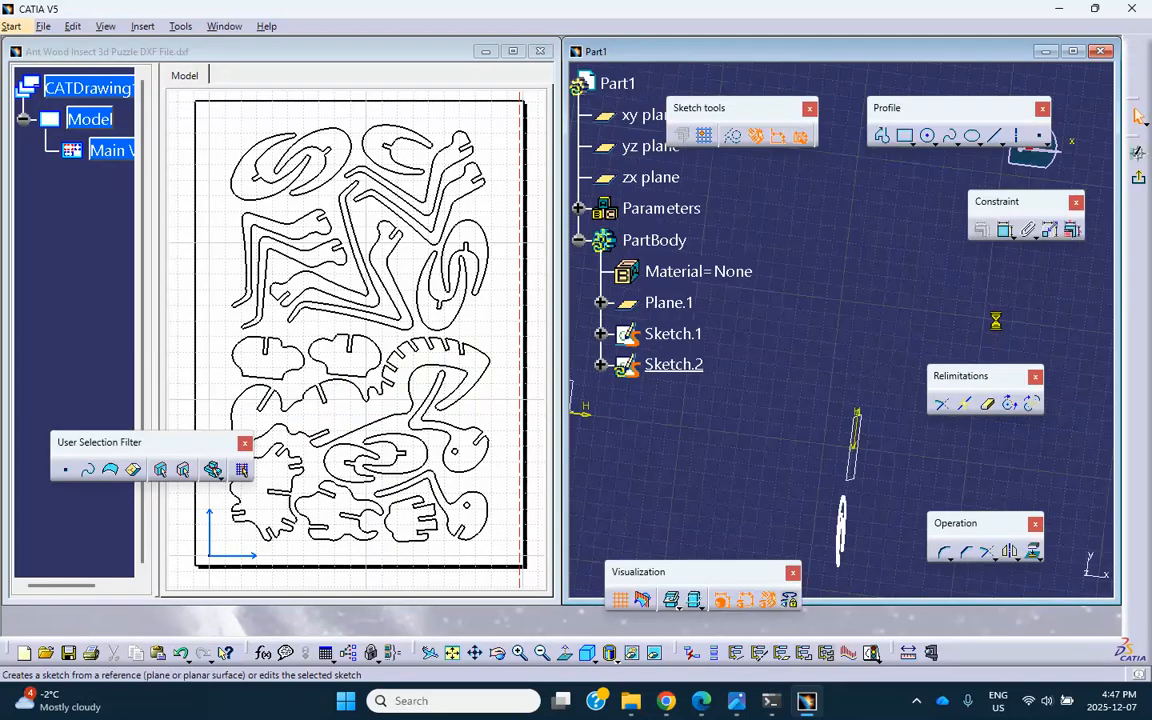
{"action": "middle_click_drag", "start_coordinate": [746, 368], "coordinate": [920, 298]}
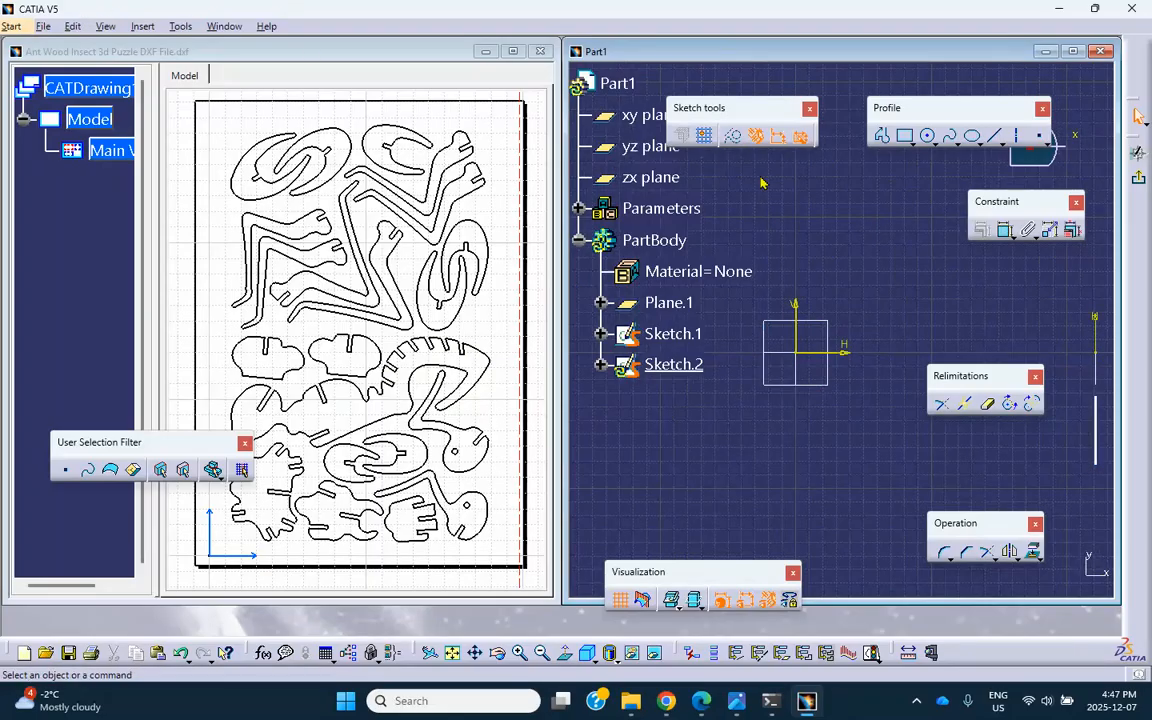
{"action": "left_click", "coordinate": [72, 26]}
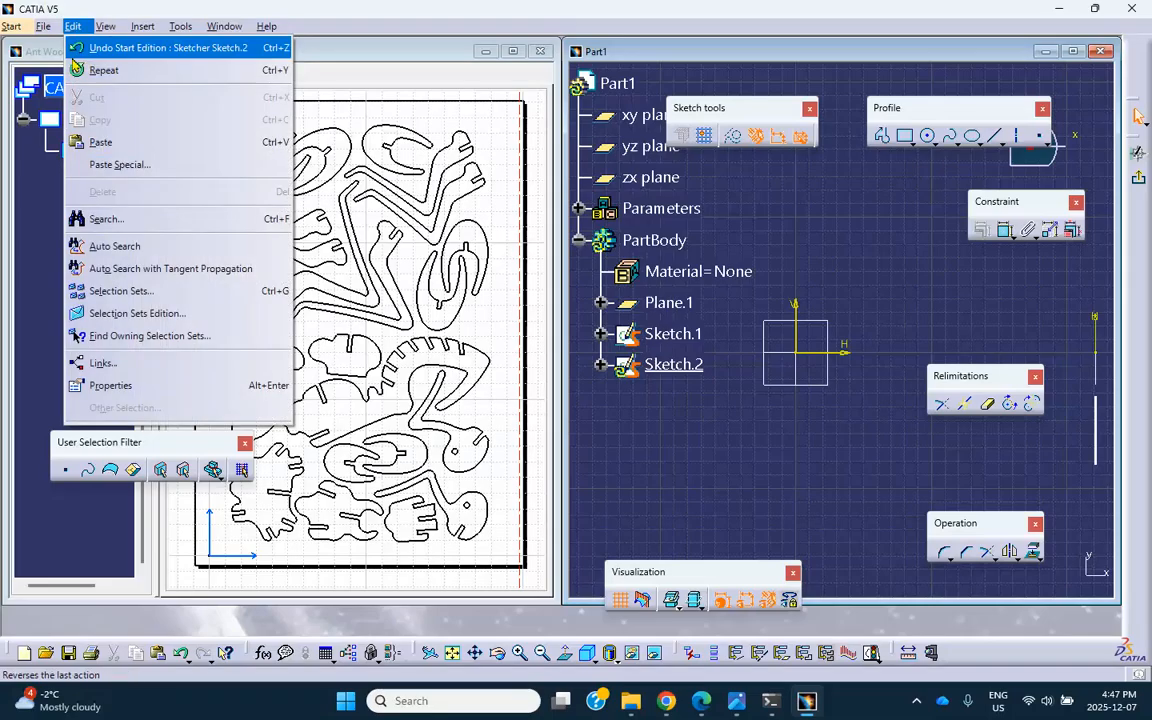
{"action": "left_click", "coordinate": [95, 139]}
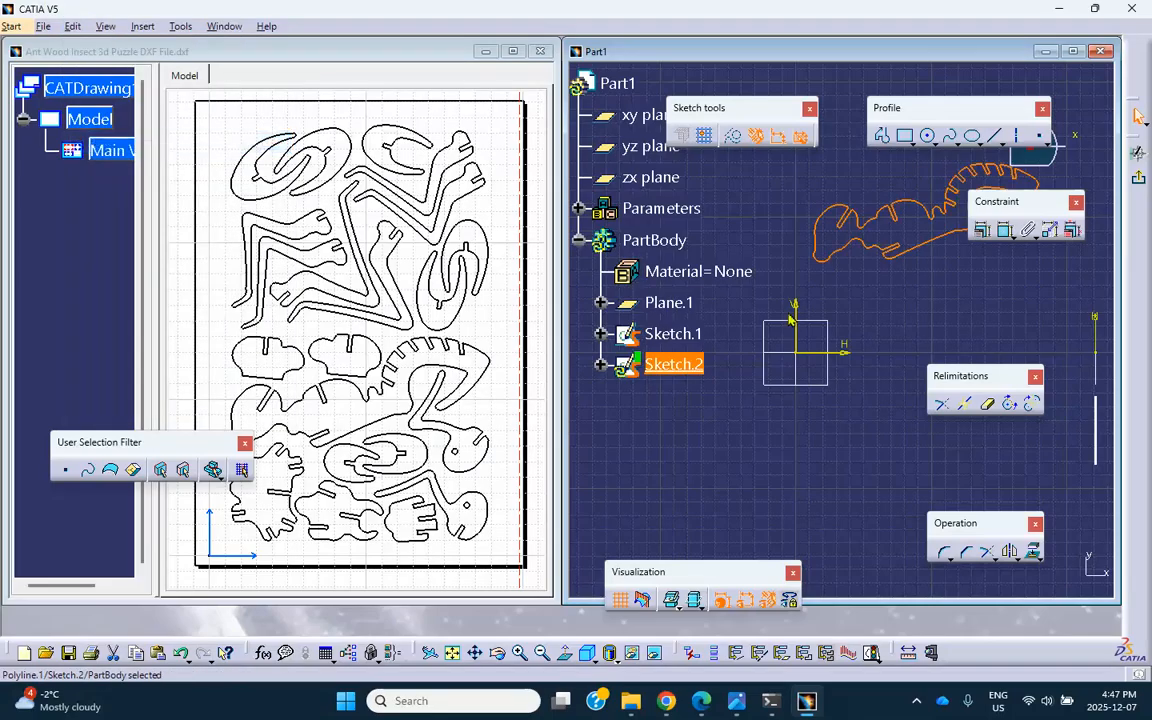
{"action": "left_click", "coordinate": [862, 321]}
{"action": "mouse_move", "coordinate": [900, 257]}
{"action": "left_mouse_down"}
{"action": "mouse_move", "coordinate": [766, 410]}
{"action": "mouse_move", "coordinate": [753, 450]}
{"action": "mouse_move", "coordinate": [823, 360]}
{"action": "mouse_move", "coordinate": [786, 455]}
{"action": "left_mouse_up"}
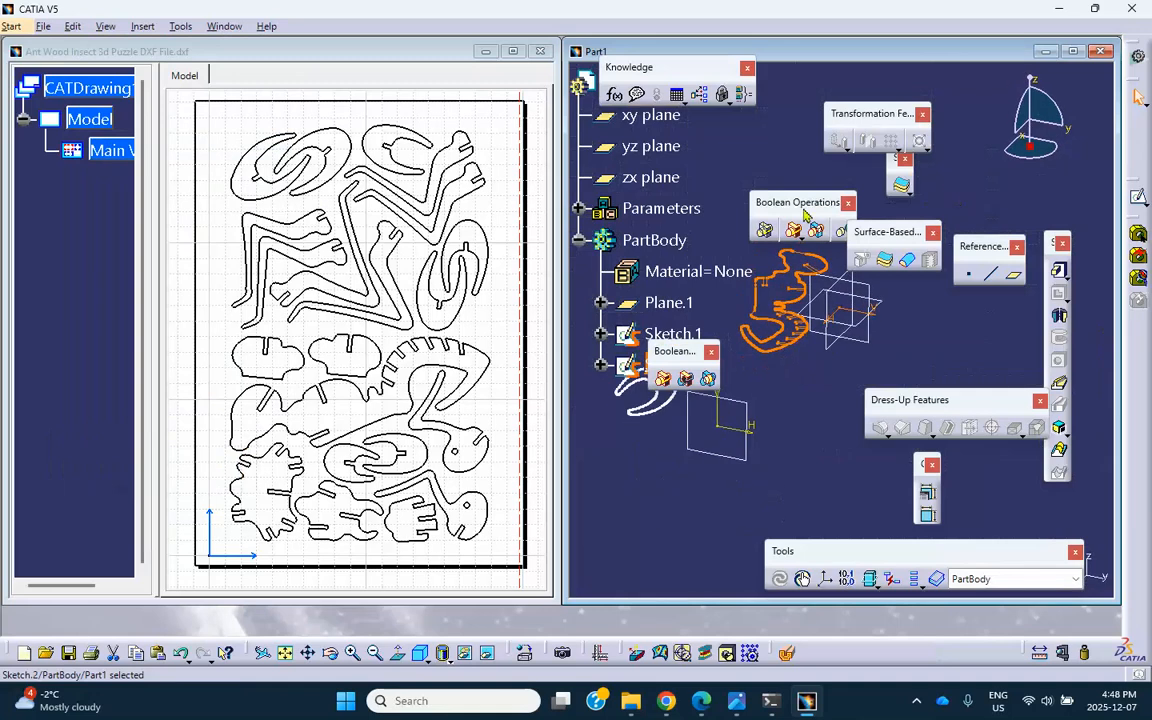
Step: Close the ant puzzle DXF drawing without saving its changes and maximize the Part1 window
{"action": "left_click", "coordinate": [697, 513]}
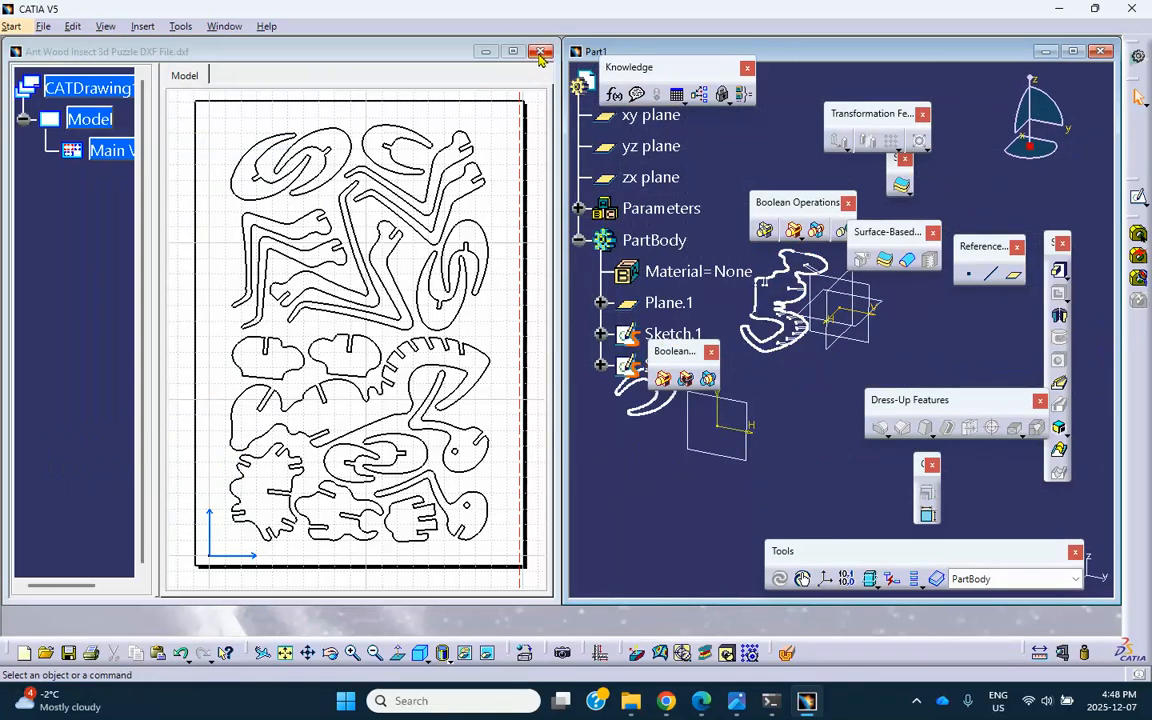
{"action": "left_click", "coordinate": [472, 52]}
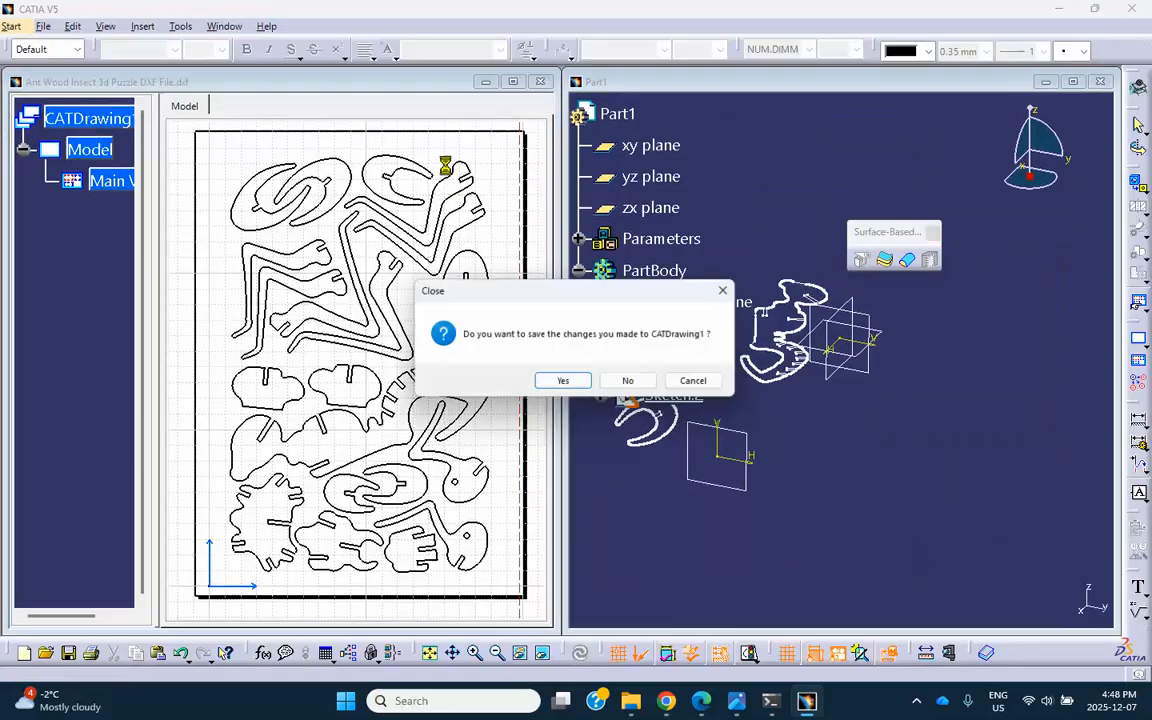
{"action": "left_click", "coordinate": [630, 382]}
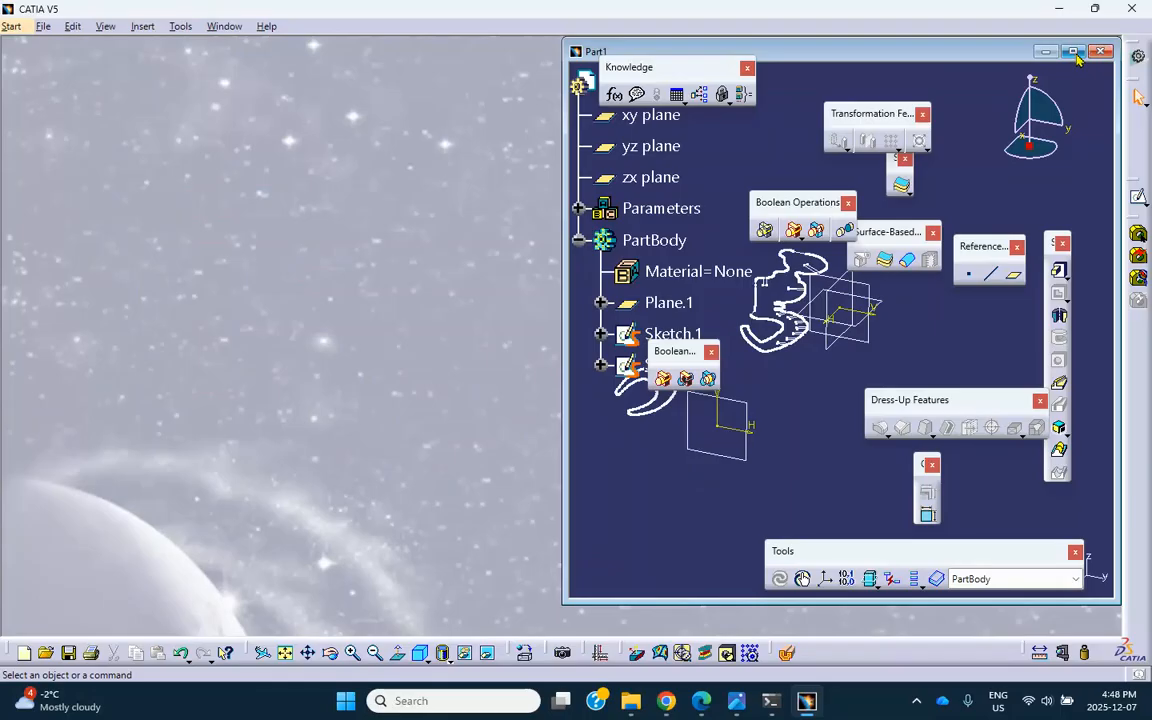
{"action": "left_click", "coordinate": [1073, 52]}
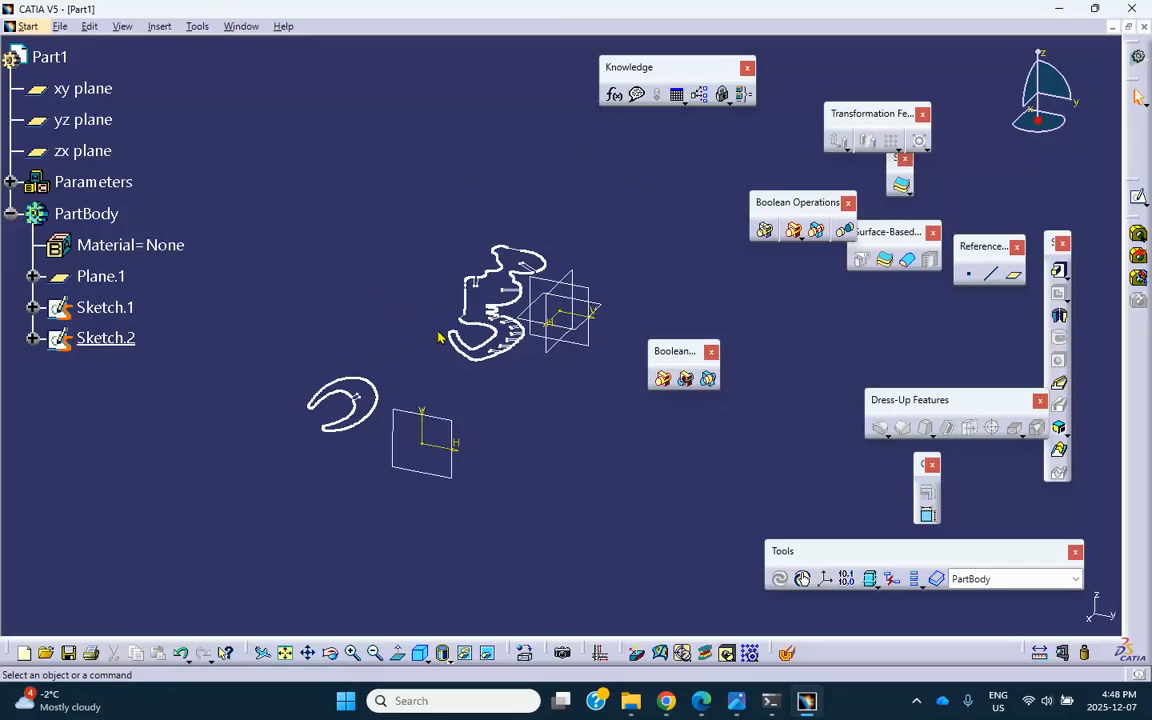
Step: Pad the ant body outline sketch on the xy plane to a length of 20 mm
{"action": "left_click", "coordinate": [484, 309]}
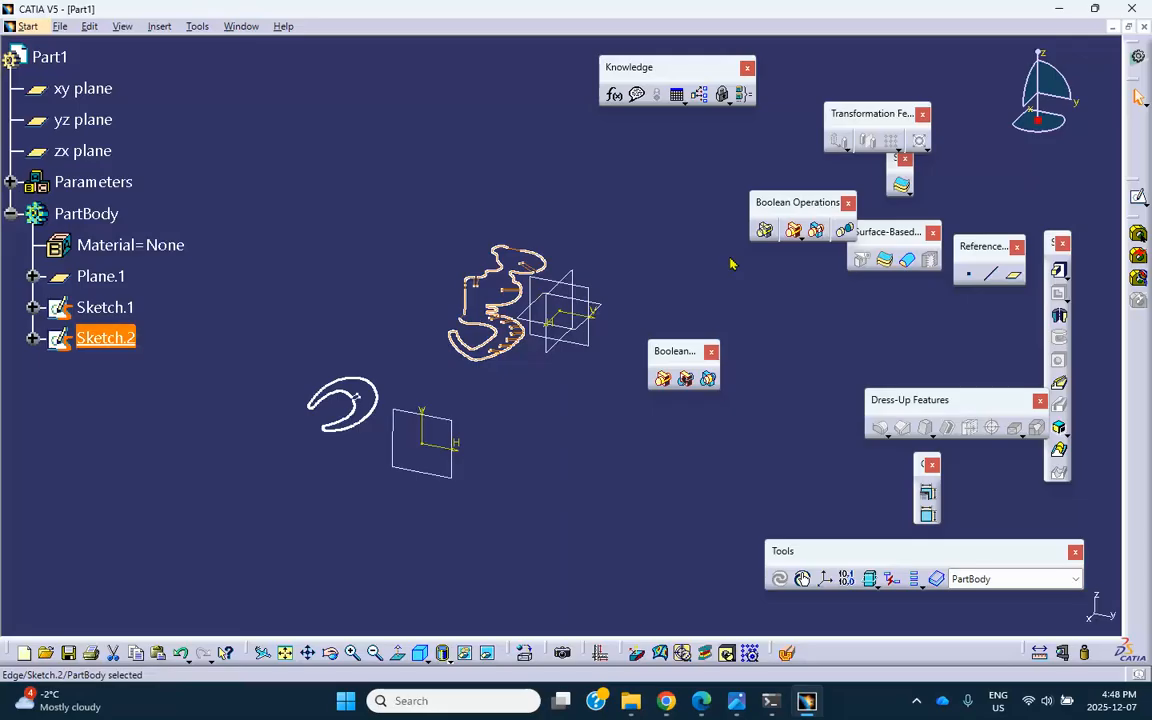
{"action": "left_click", "coordinate": [1059, 269]}
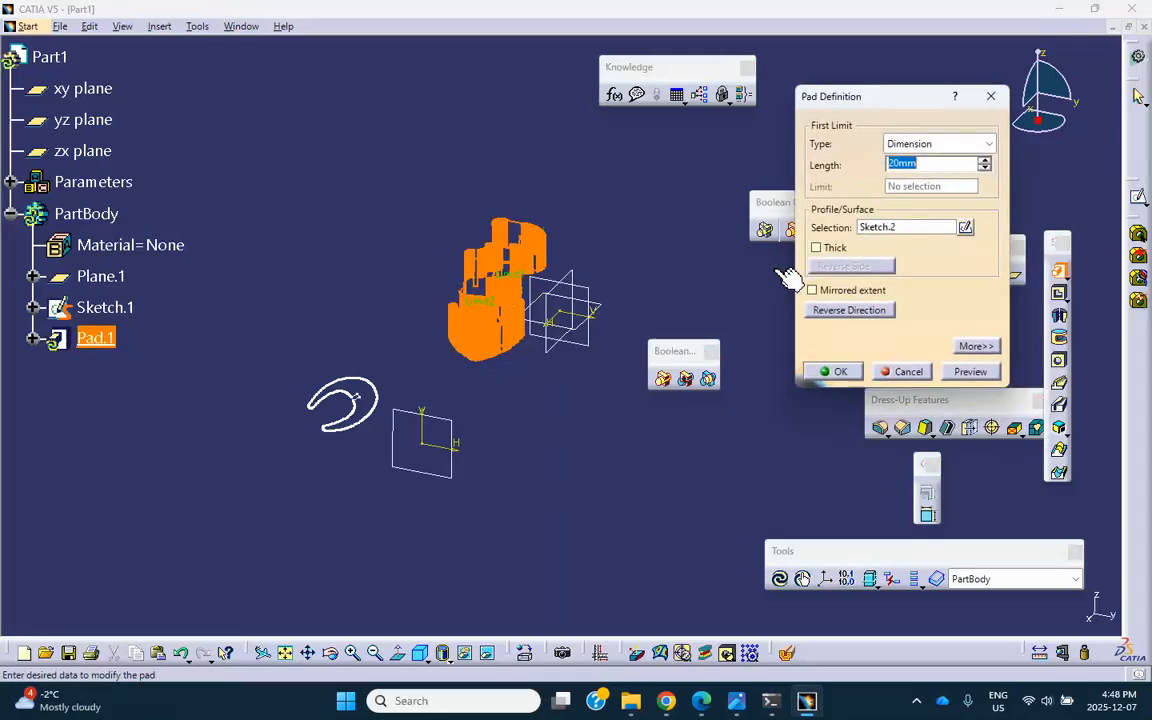
{"action": "left_click", "coordinate": [846, 372]}
{"action": "left_click", "coordinate": [679, 312]}
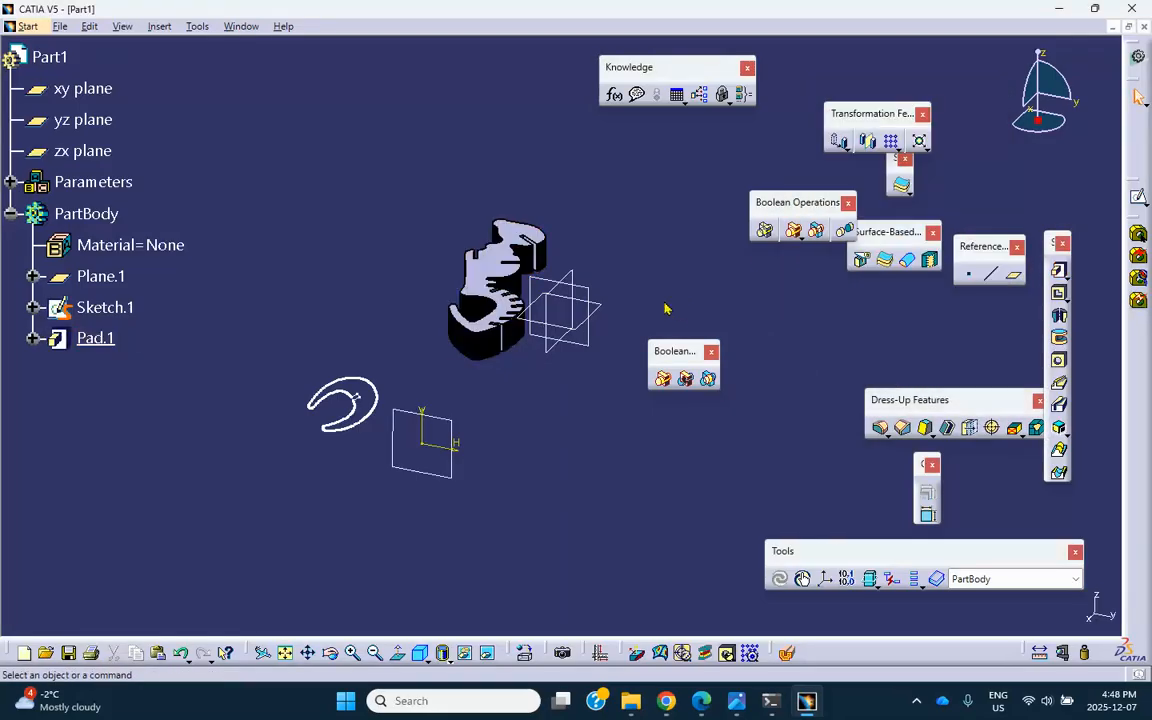
{"action": "middle_click_drag", "start_coordinate": [553, 373], "coordinate": [527, 321]}
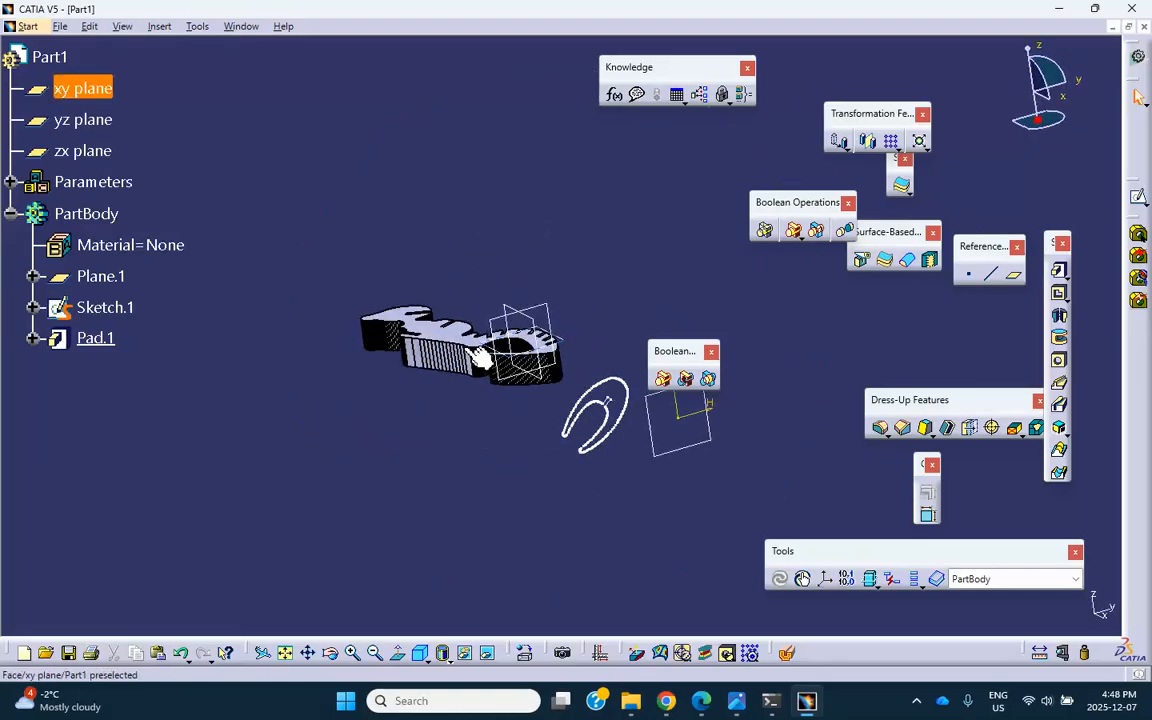
{"action": "middle_click_drag", "start_coordinate": [425, 240], "coordinate": [472, 380]}
{"action": "middle_click_drag", "start_coordinate": [450, 294], "coordinate": [432, 398]}
{"action": "scroll", "coordinate": [432, 398], "scroll_direction": "down", "scroll_amount": 1}
{"action": "middle_click_drag", "start_coordinate": [463, 325], "coordinate": [291, 257]}
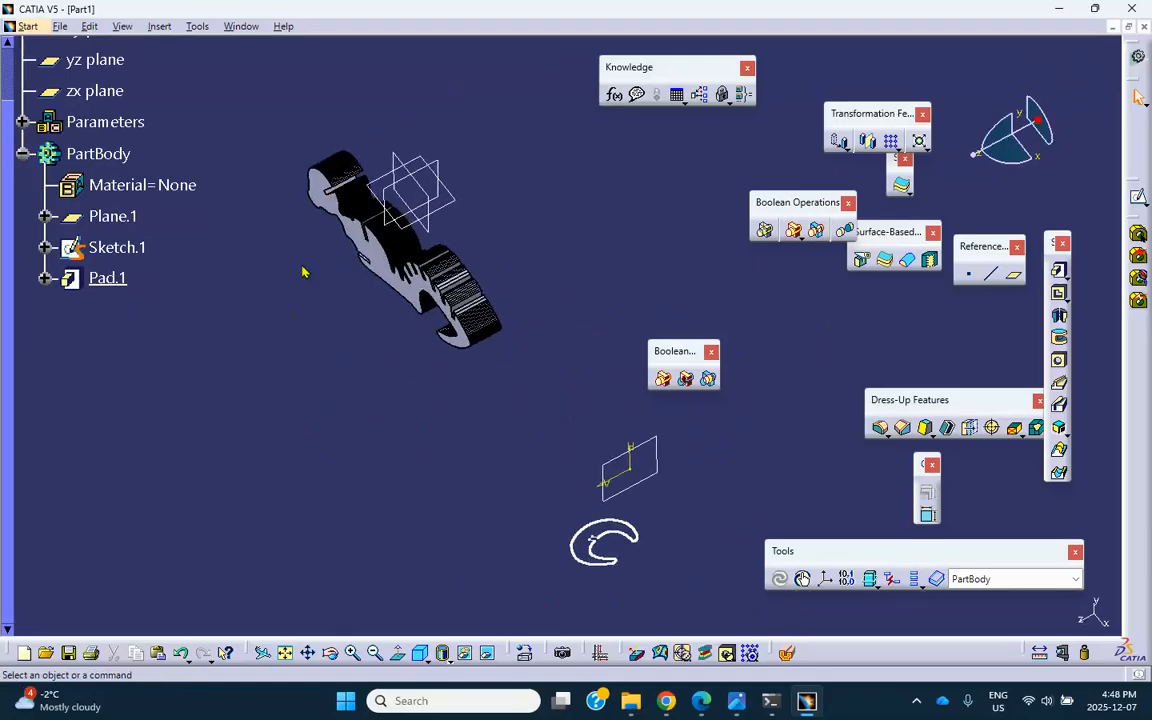
{"action": "left_click", "coordinate": [637, 522]}
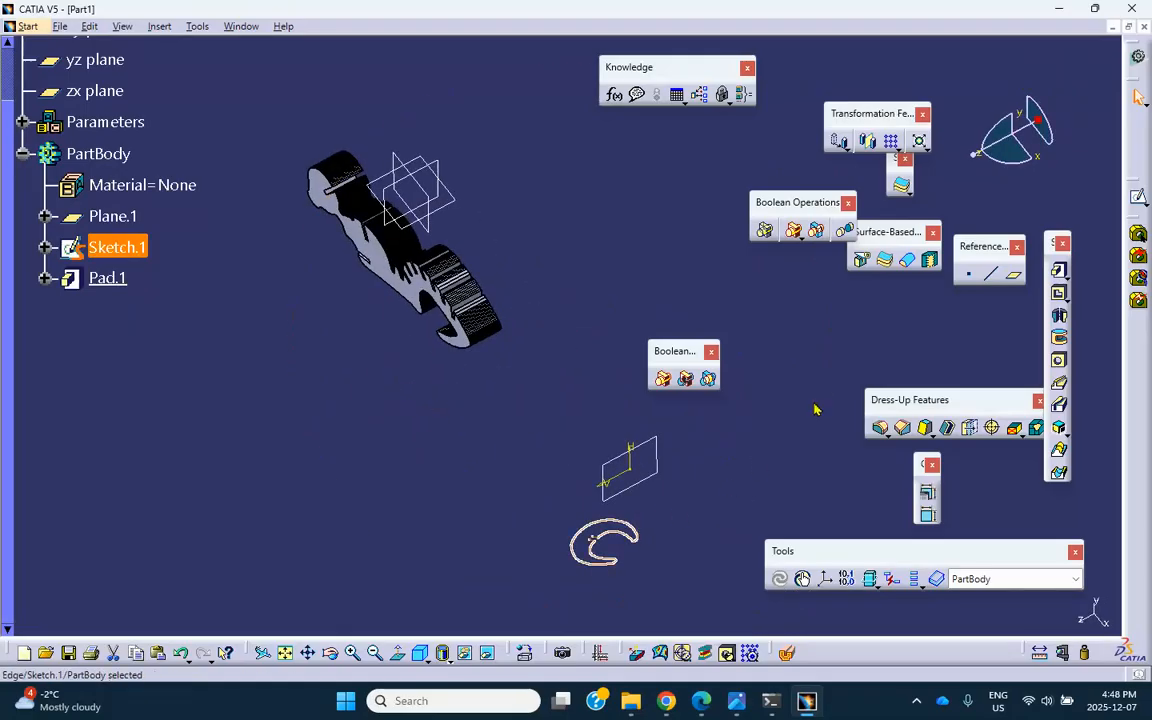
{"action": "left_click", "coordinate": [1060, 270]}
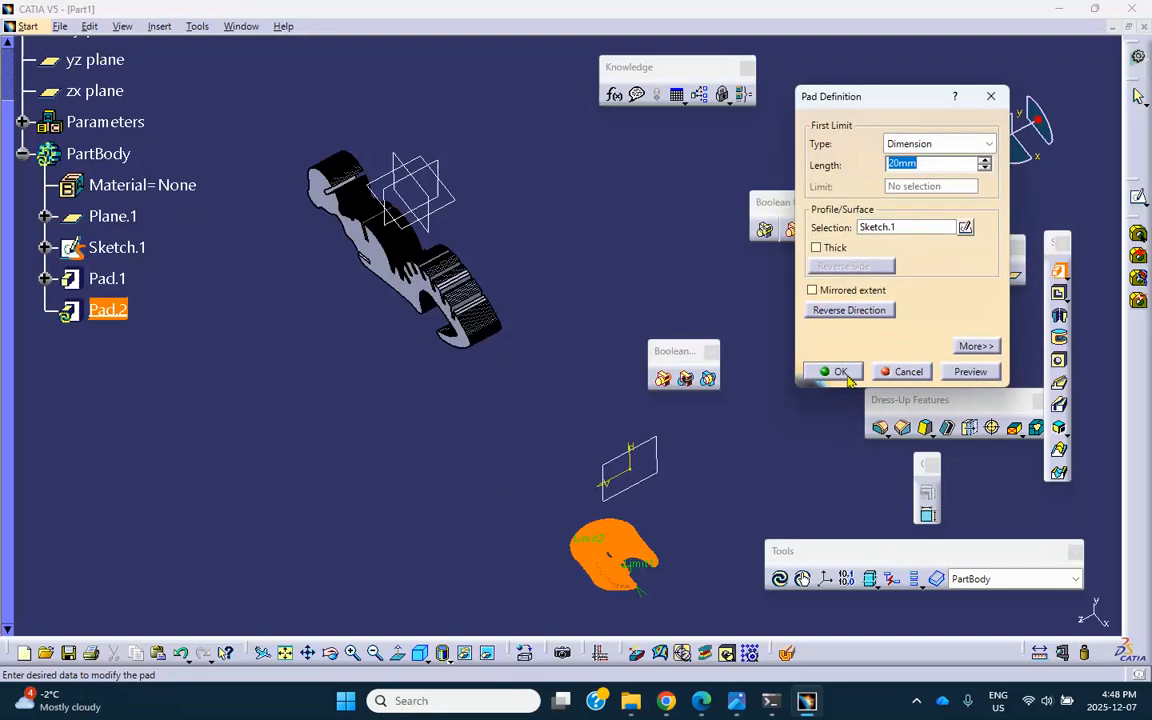
{"action": "left_click", "coordinate": [900, 371]}
{"action": "left_click", "coordinate": [759, 416]}
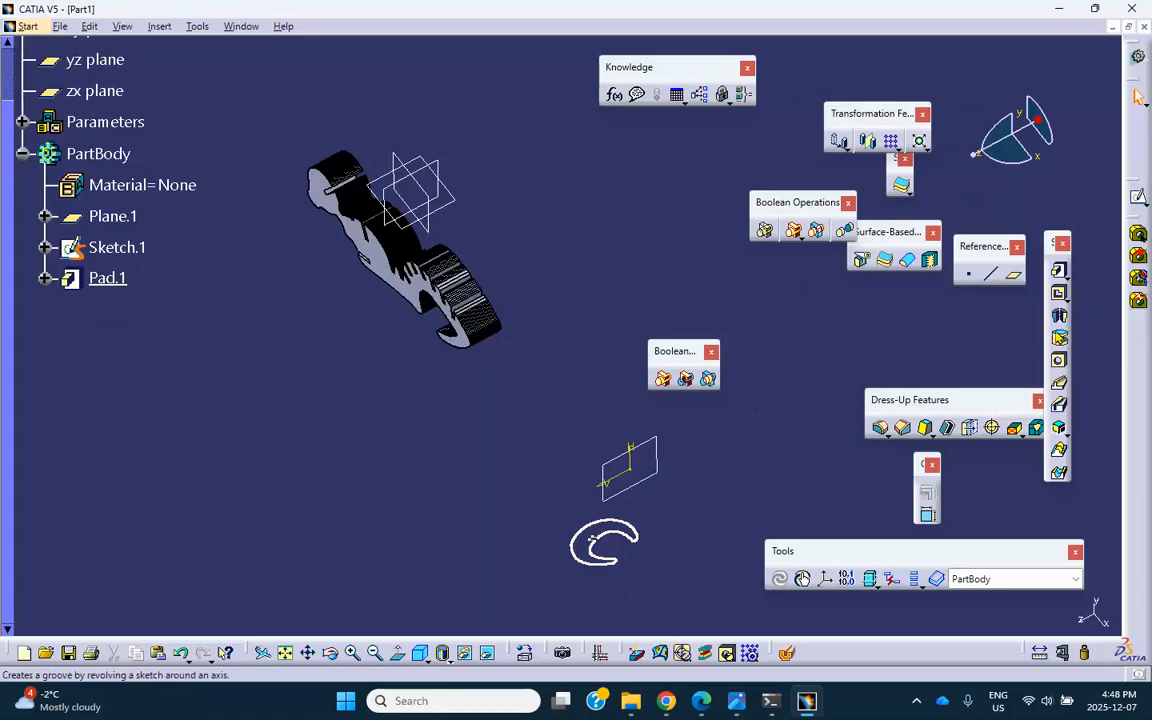
Step: Revolve the curved outline sketch on the offset plane 360 degrees about its own vertical axis with the Shaft command
{"action": "left_click", "coordinate": [1059, 315]}
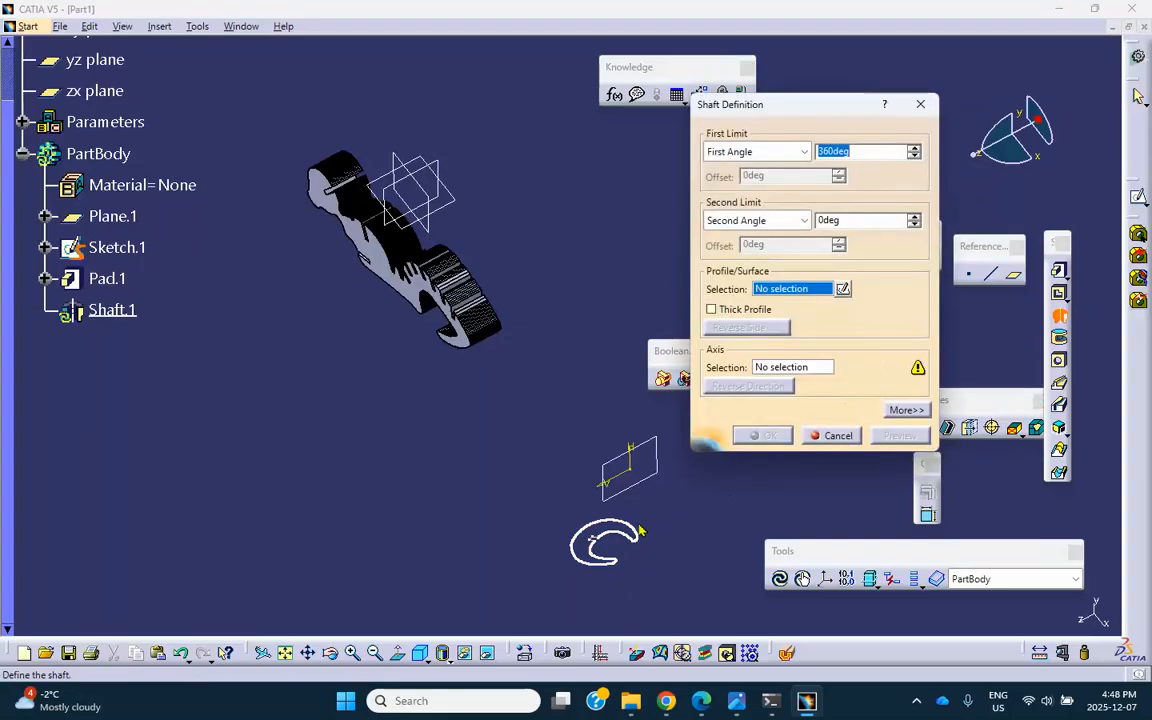
{"action": "left_click", "coordinate": [610, 537]}
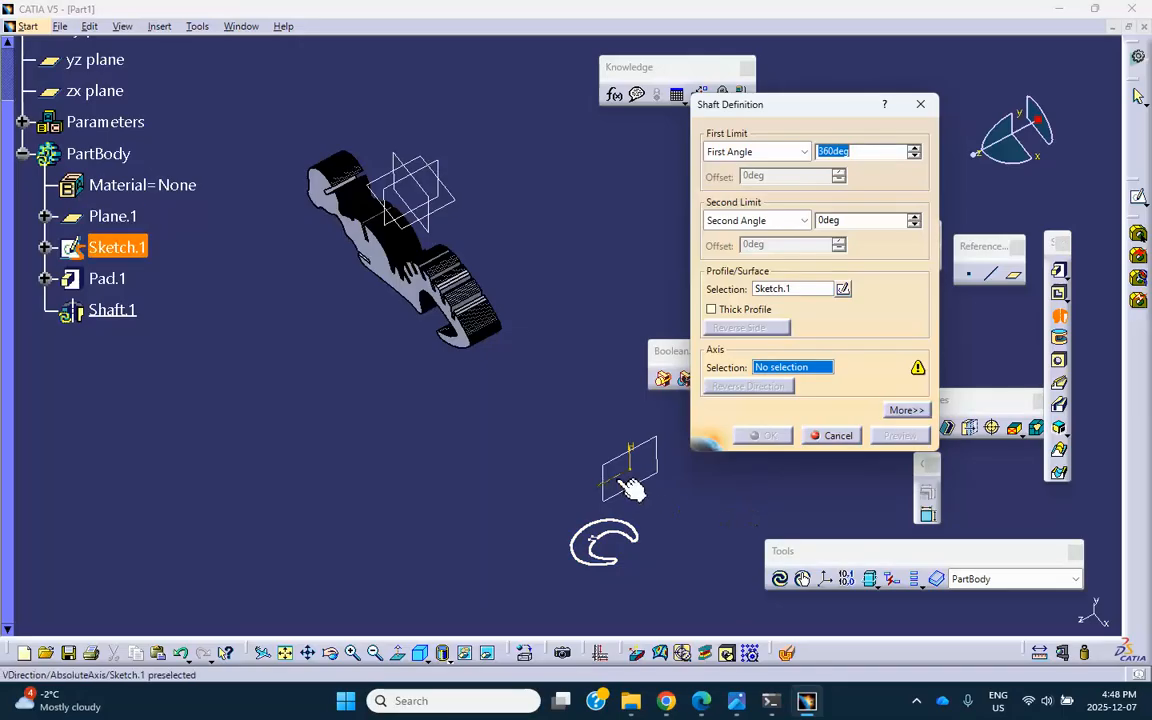
{"action": "left_click", "coordinate": [628, 484]}
{"action": "left_click", "coordinate": [770, 436]}
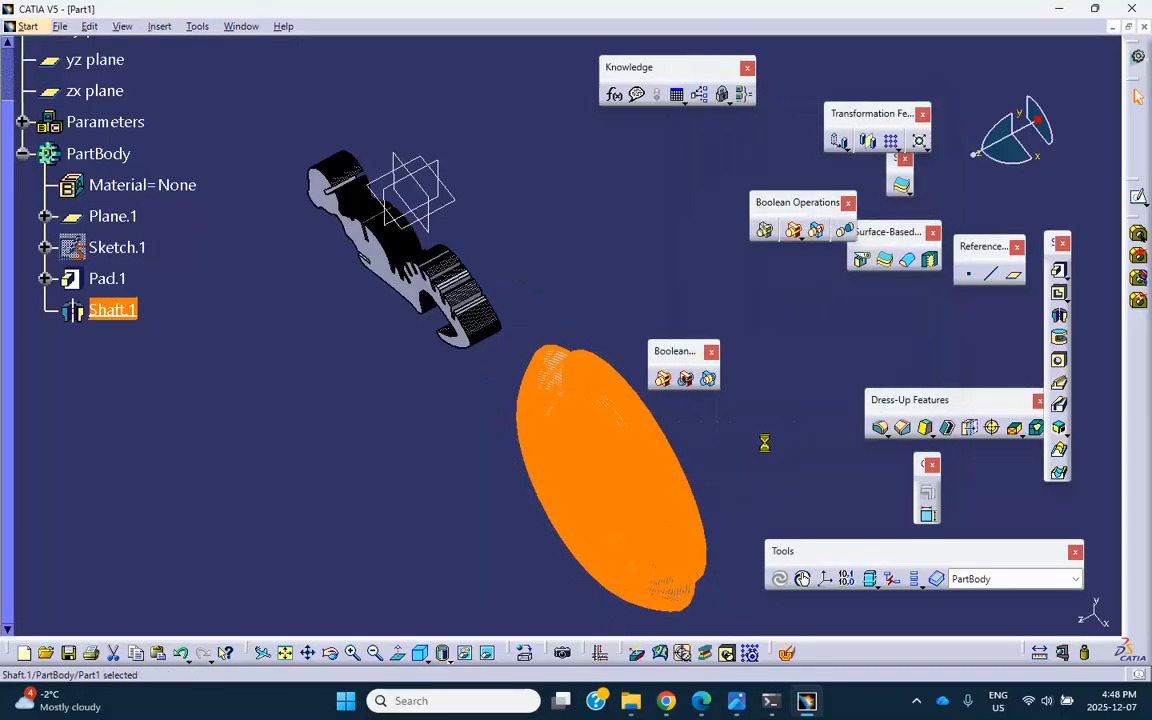
{"action": "left_click", "coordinate": [763, 448]}
{"action": "mouse_move", "coordinate": [761, 452]}
{"action": "middle_mouse_down"}
{"action": "mouse_move", "coordinate": [470, 457]}
{"action": "mouse_move", "coordinate": [329, 406]}
{"action": "mouse_move", "coordinate": [260, 432]}
{"action": "mouse_move", "coordinate": [589, 421]}
{"action": "middle_mouse_up"}
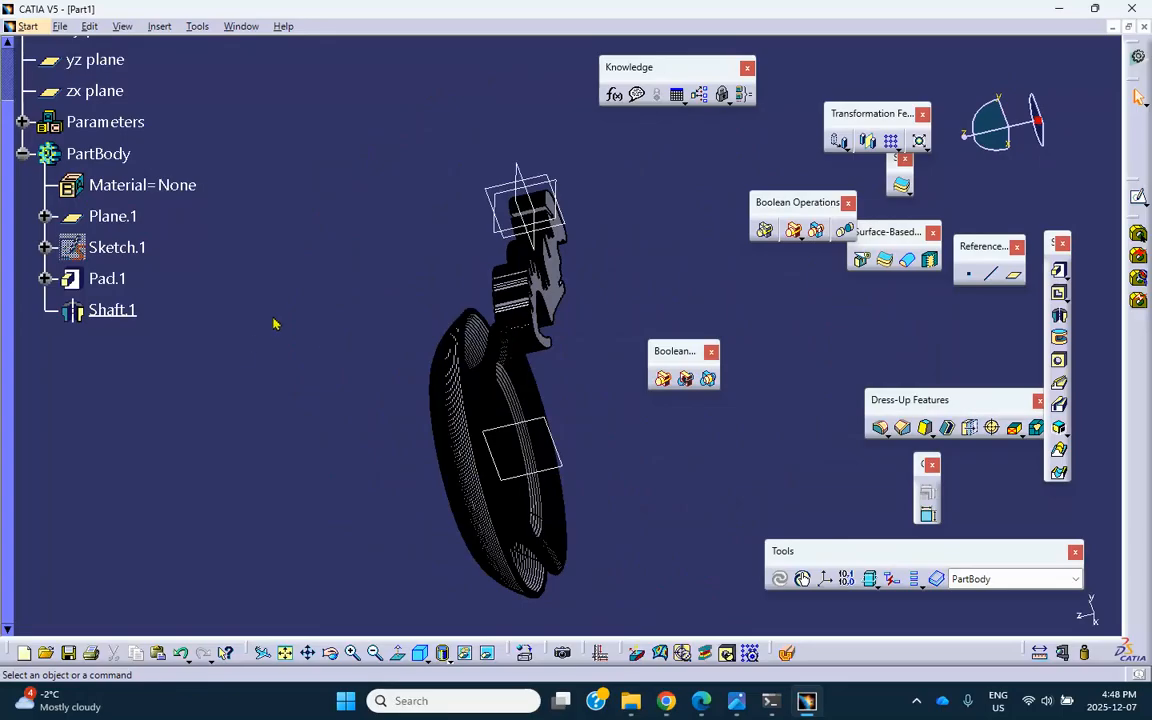
Step: Examine the file types offered for saving Part1 in Save Management, and cancel the save
{"action": "left_click", "coordinate": [60, 26]}
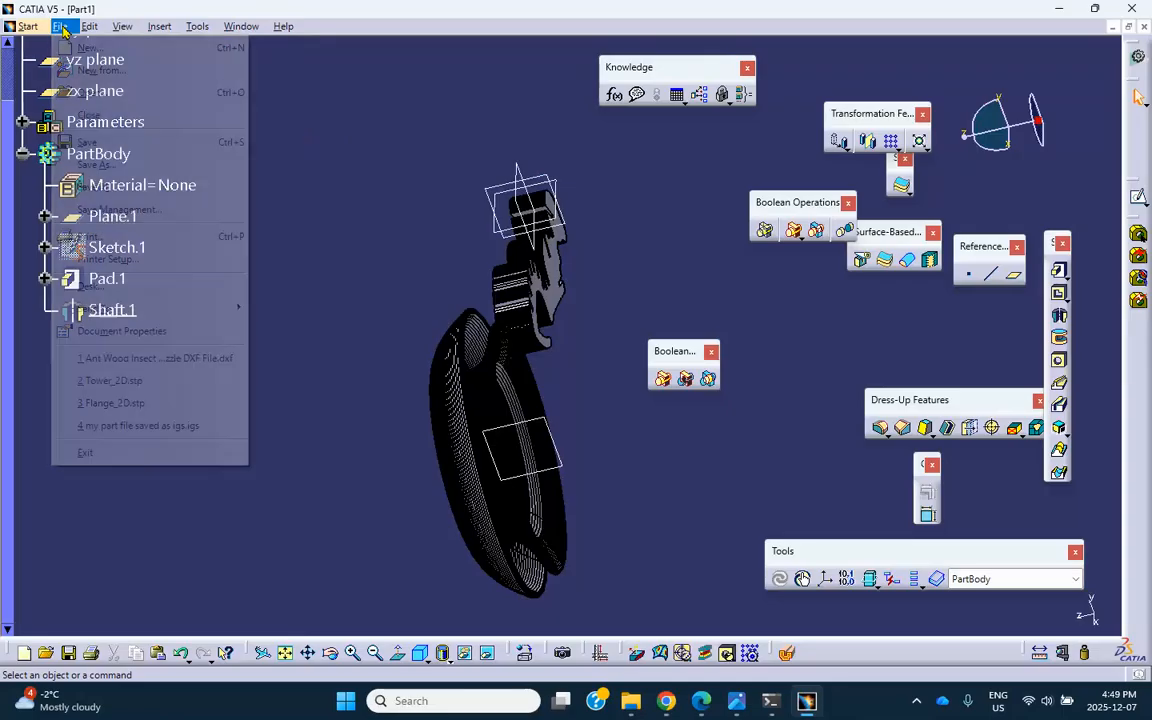
{"action": "left_click", "coordinate": [97, 219]}
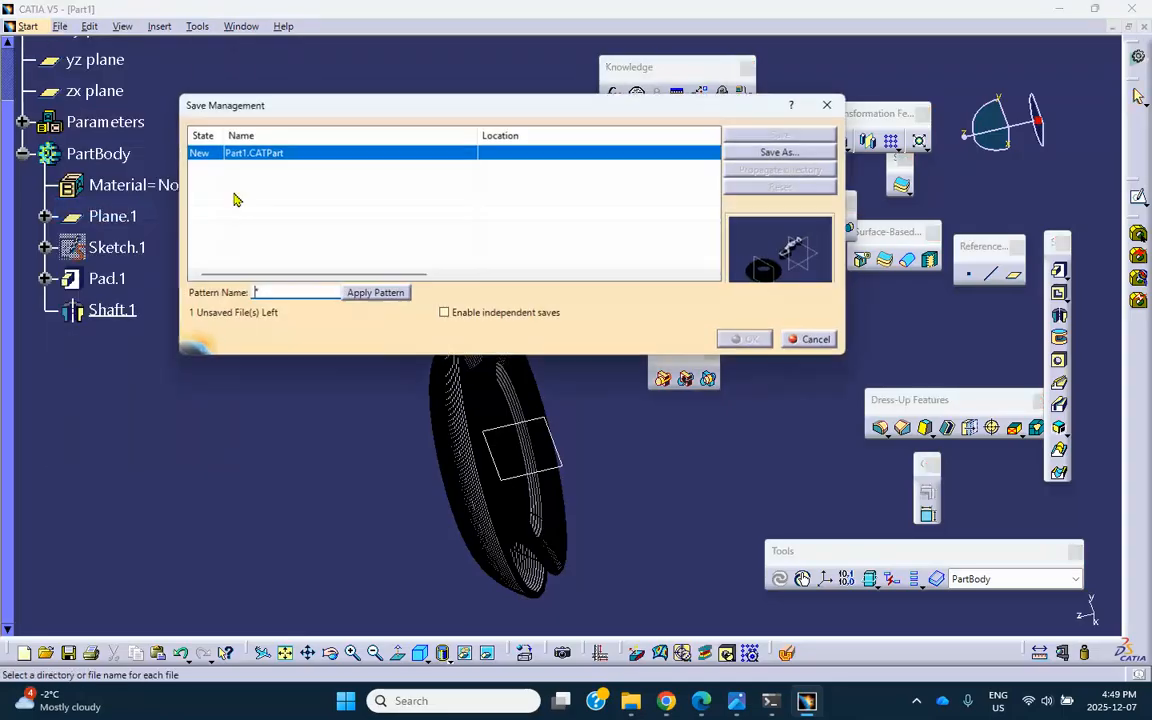
{"action": "left_click", "coordinate": [775, 153]}
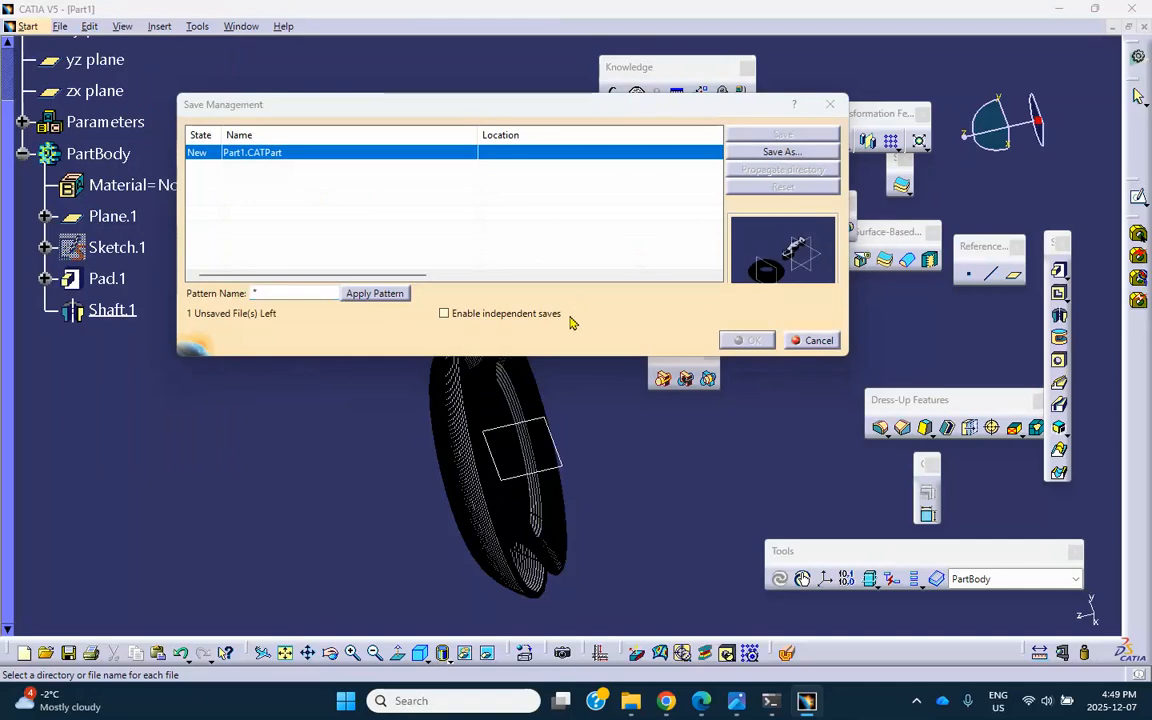
{"action": "left_click", "coordinate": [461, 314]}
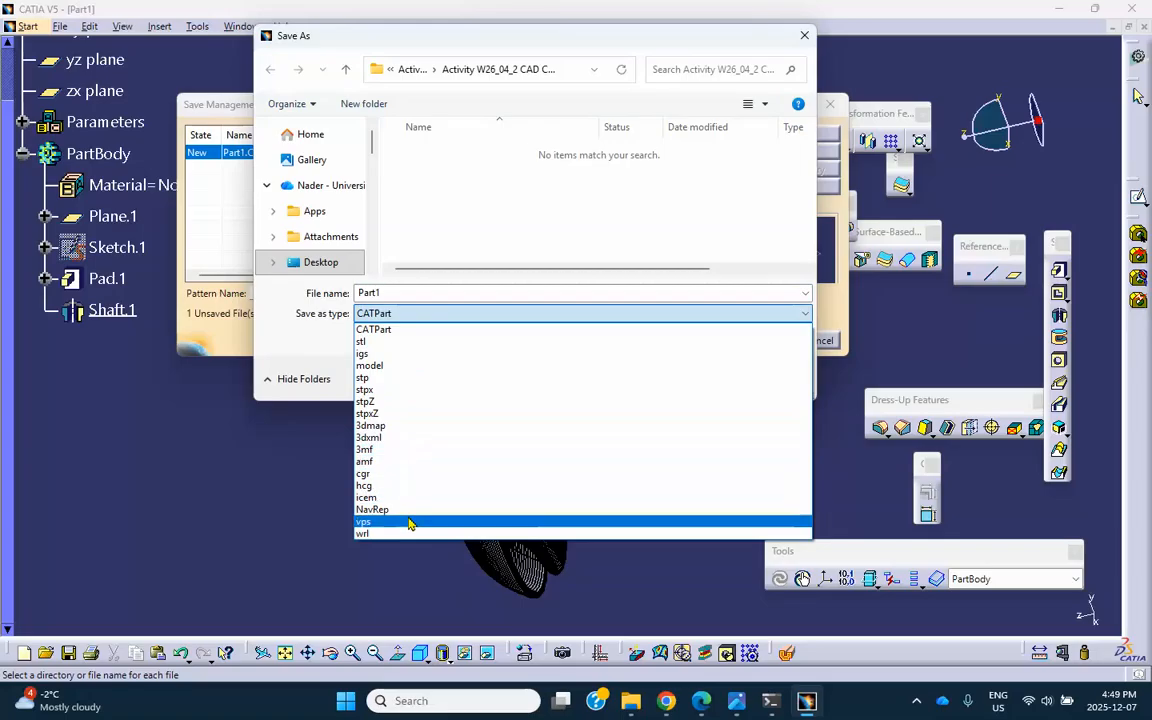
{"action": "left_click", "coordinate": [301, 536]}
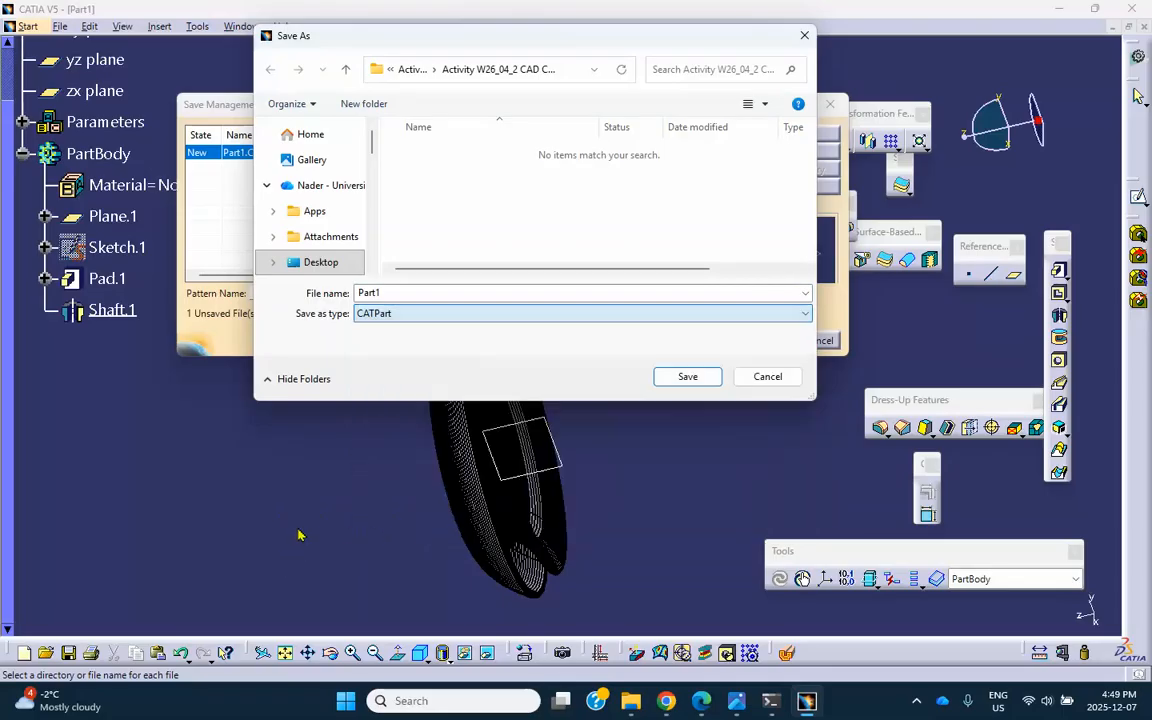
{"action": "left_click", "coordinate": [768, 376]}
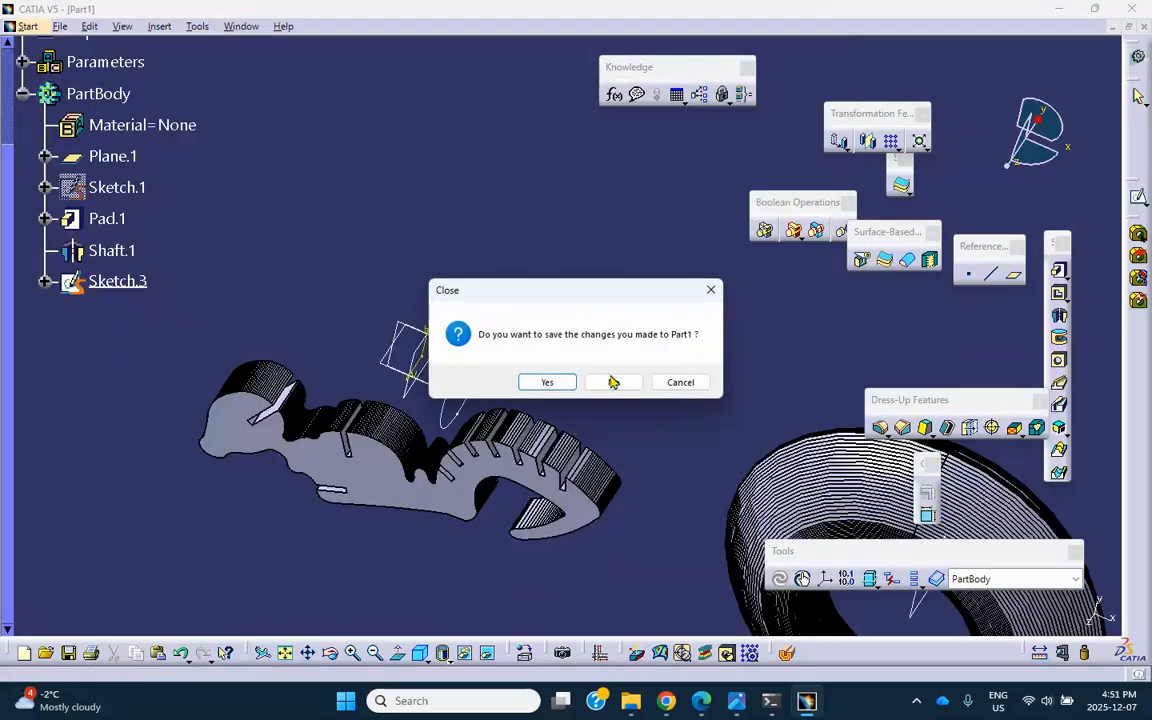
Step: Close Part1 without saving its changes and create a new part document
{"action": "left_click", "coordinate": [613, 382]}
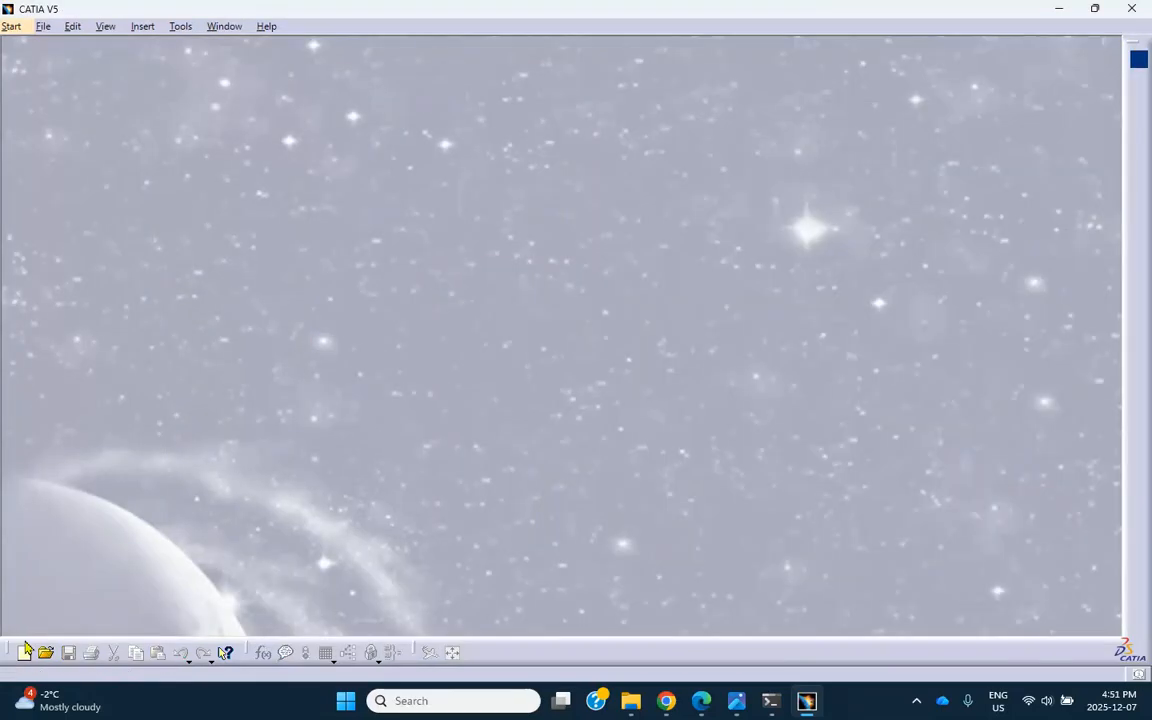
{"action": "left_click", "coordinate": [24, 655]}
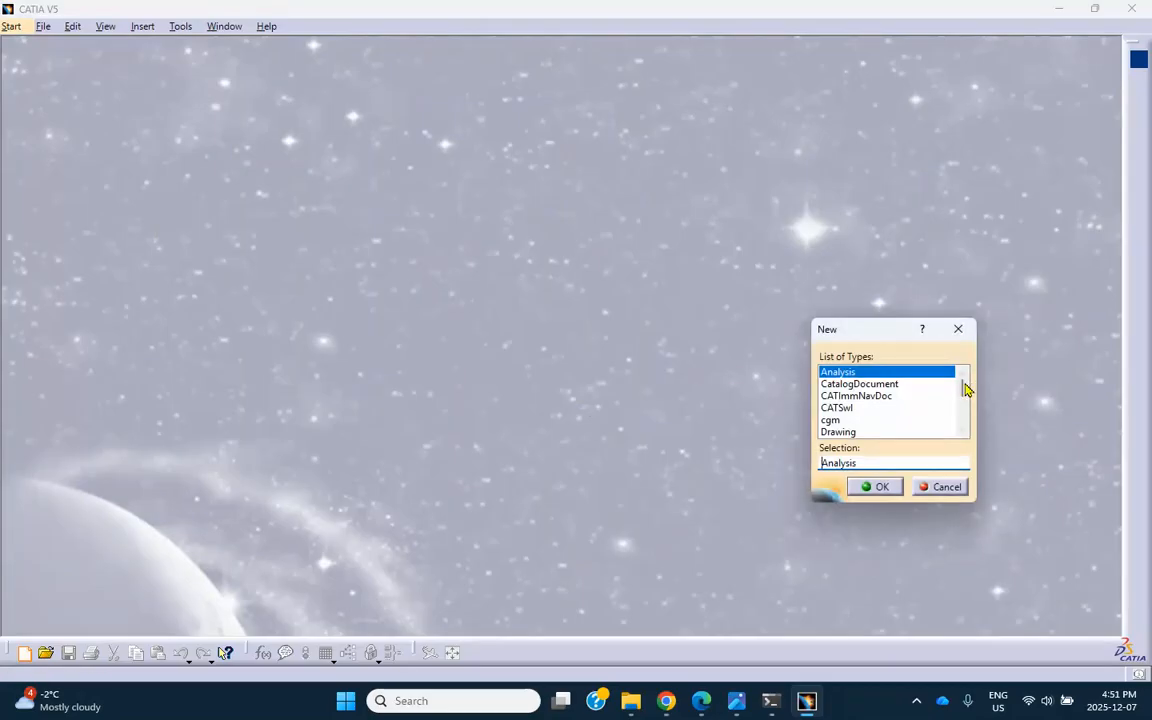
{"action": "left_click_drag", "start_coordinate": [961, 391], "coordinate": [957, 451]}
{"action": "left_click", "coordinate": [838, 372]}
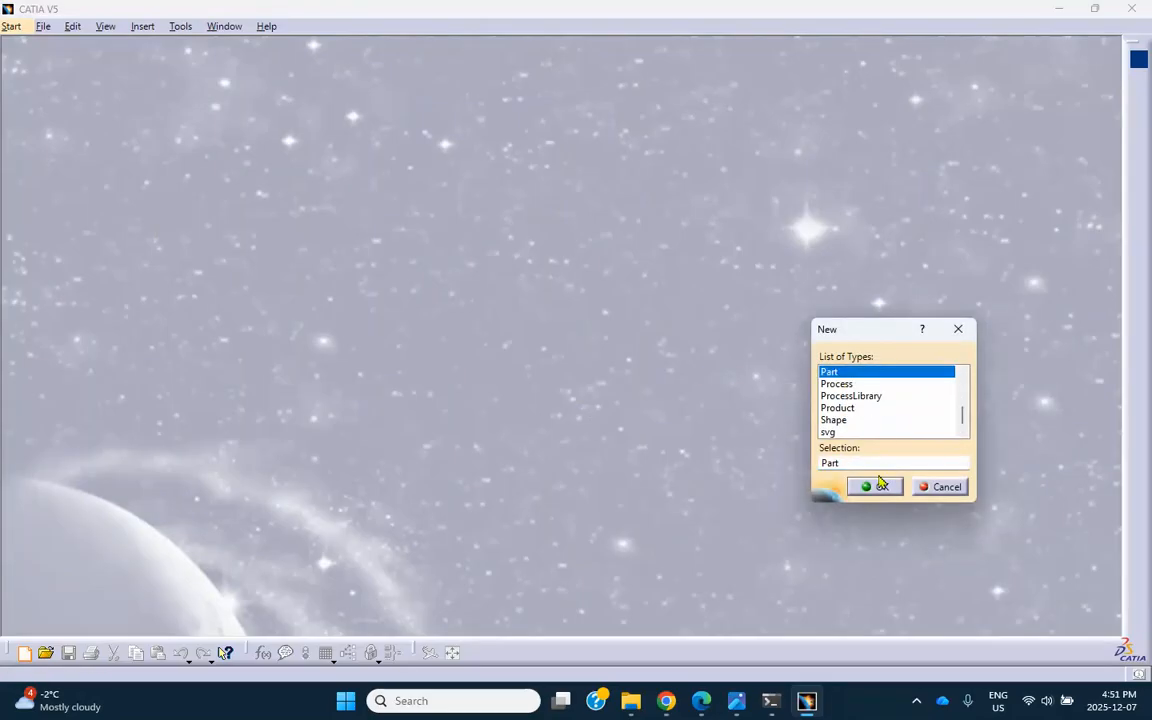
{"action": "left_click", "coordinate": [880, 487]}
{"action": "left_click", "coordinate": [1005, 607]}
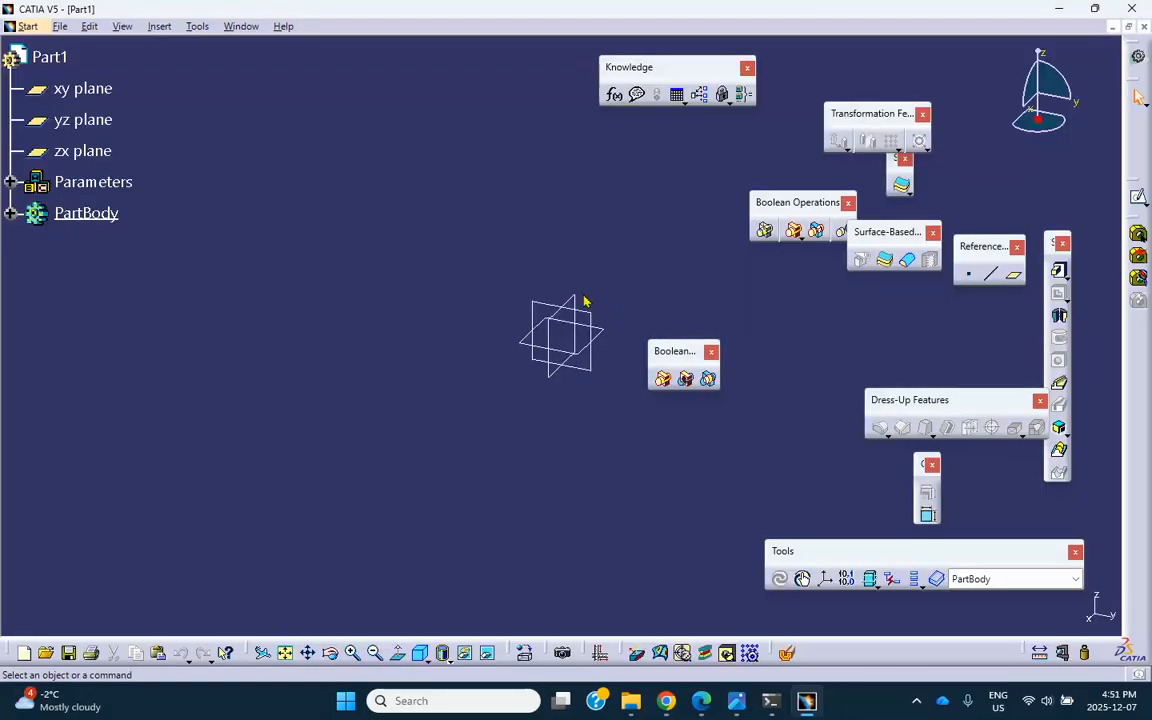
Step: Sketch a tilted ellipse about 220 by 80 mm on the yz plane, centred below and right of the origin, and exit the sketch
{"action": "left_click", "coordinate": [601, 321]}
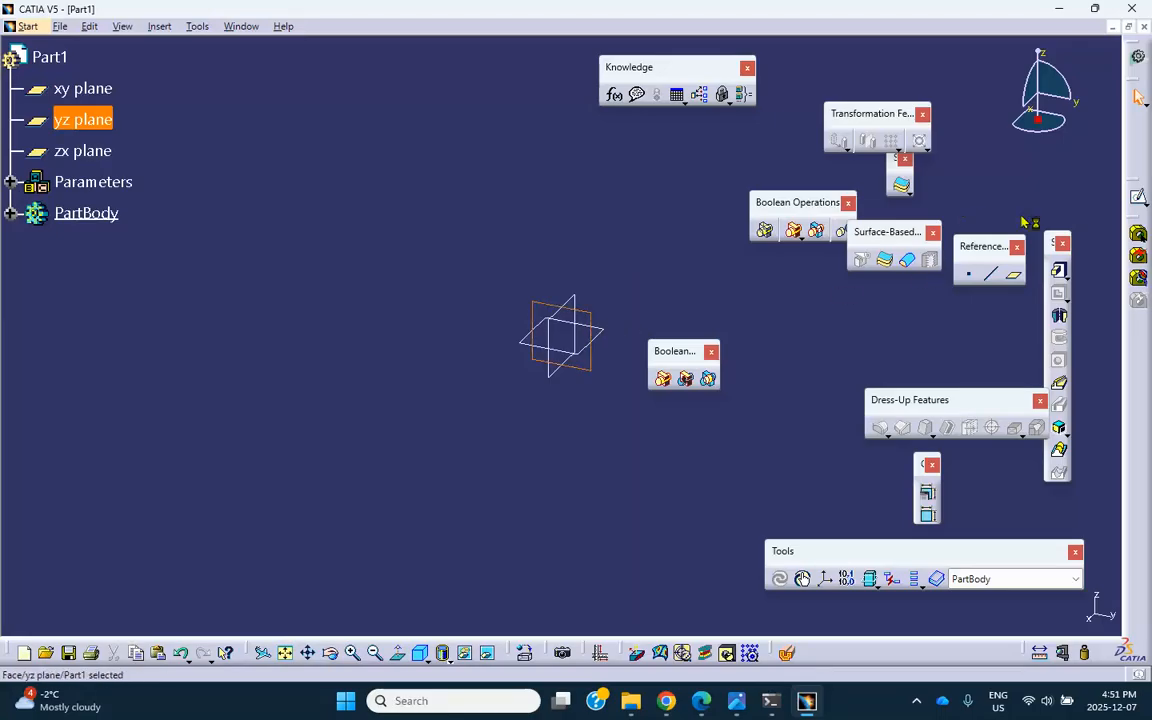
{"action": "left_click", "coordinate": [1137, 197]}
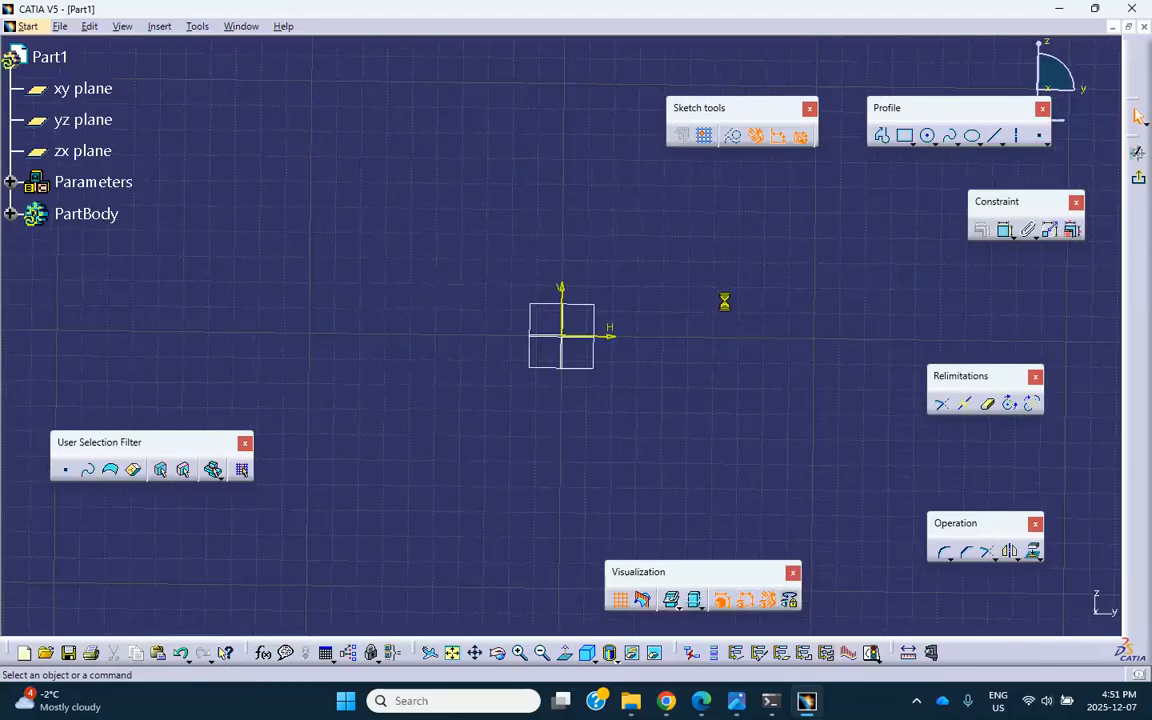
{"action": "mouse_move", "coordinate": [754, 307]}
{"action": "middle_mouse_down"}
{"action": "mouse_move", "coordinate": [743, 283]}
{"action": "mouse_move", "coordinate": [664, 290]}
{"action": "middle_mouse_up"}
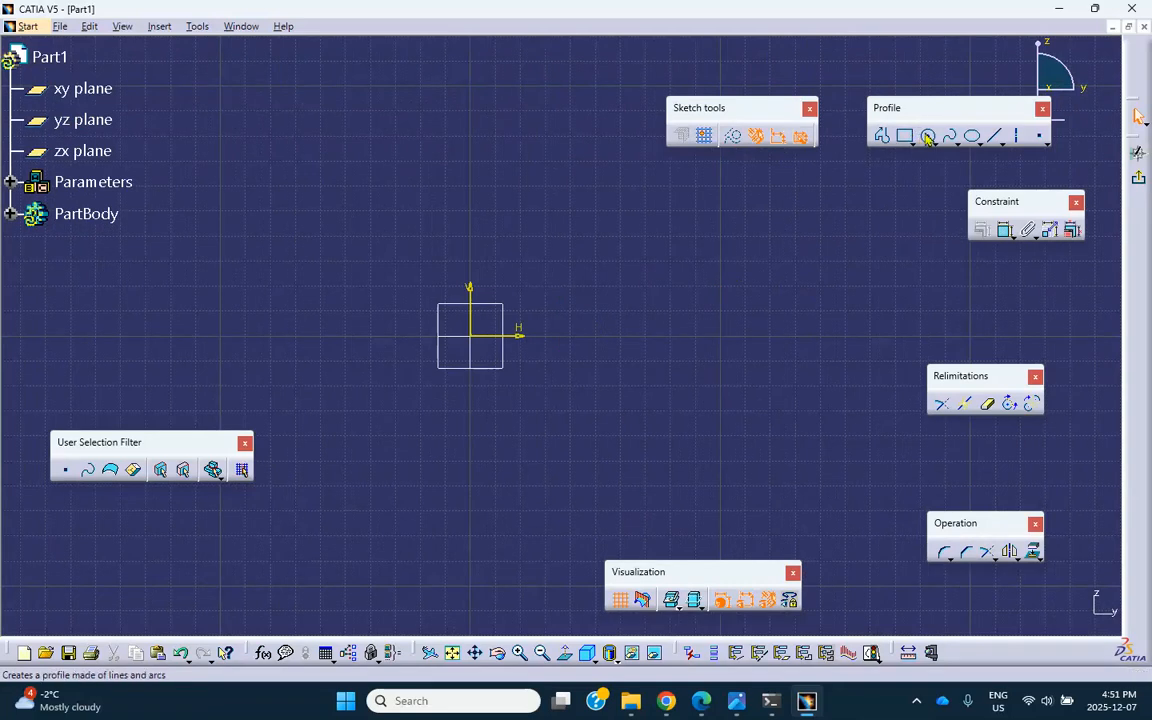
{"action": "left_click", "coordinate": [927, 135]}
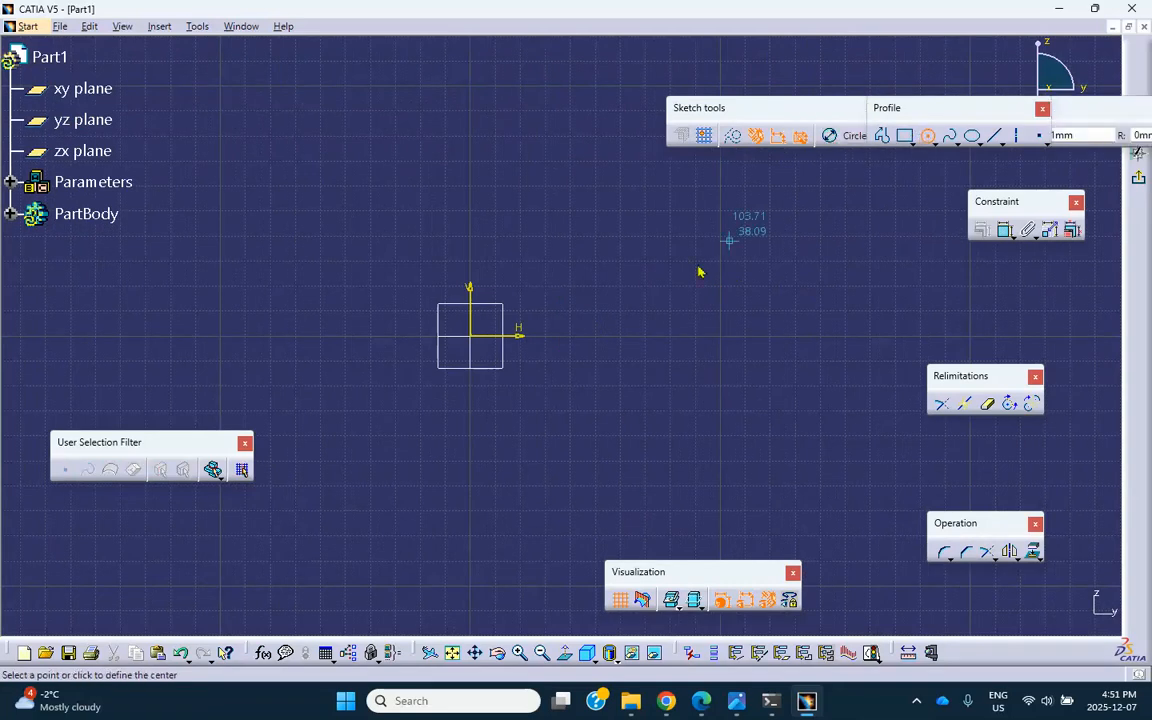
{"action": "left_click", "coordinate": [971, 136]}
{"action": "left_click", "coordinate": [560, 428]}
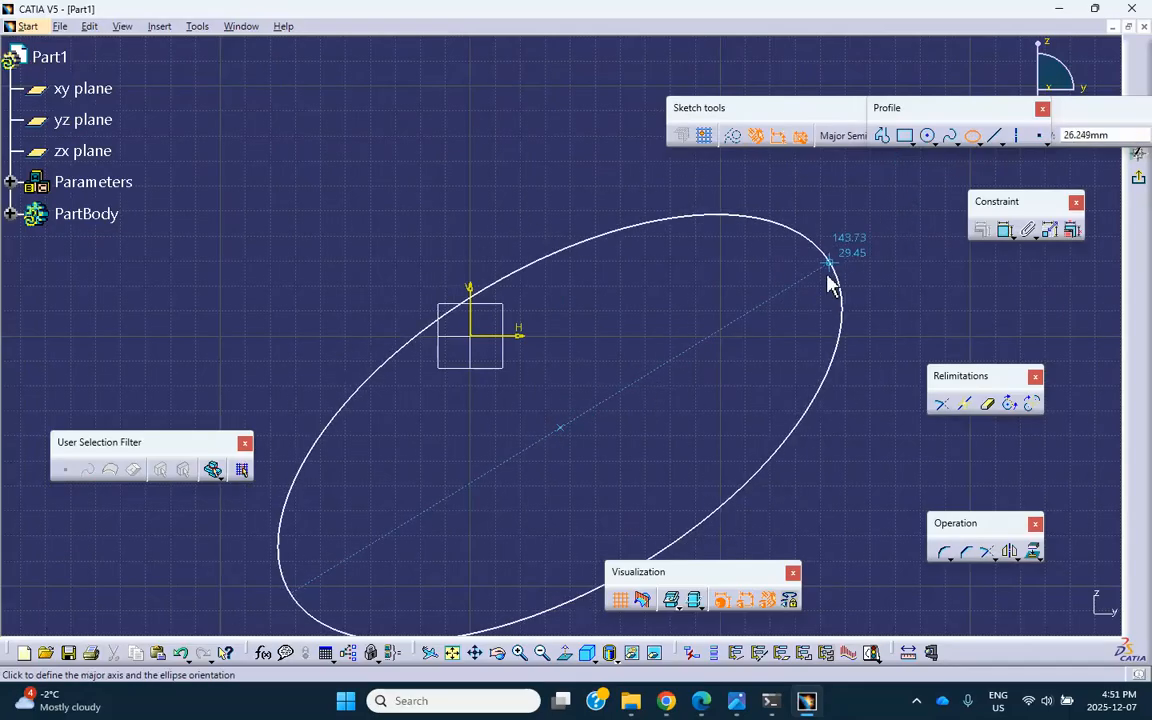
{"action": "left_click", "coordinate": [825, 331]}
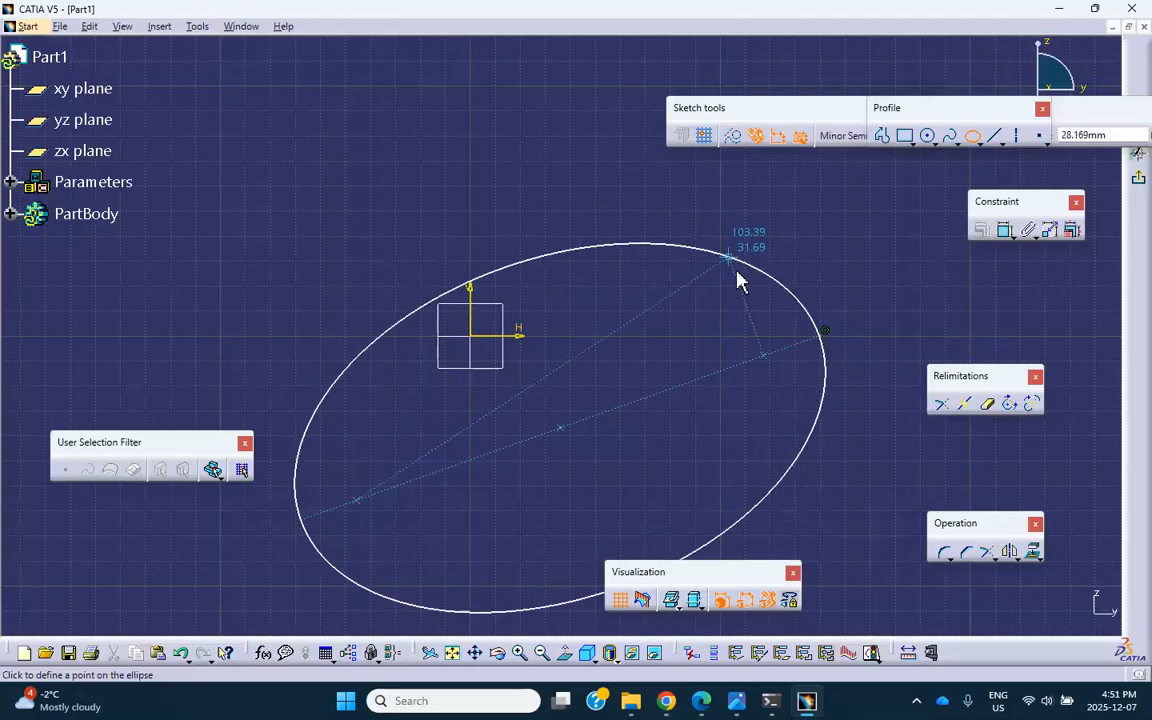
{"action": "left_click", "coordinate": [748, 302]}
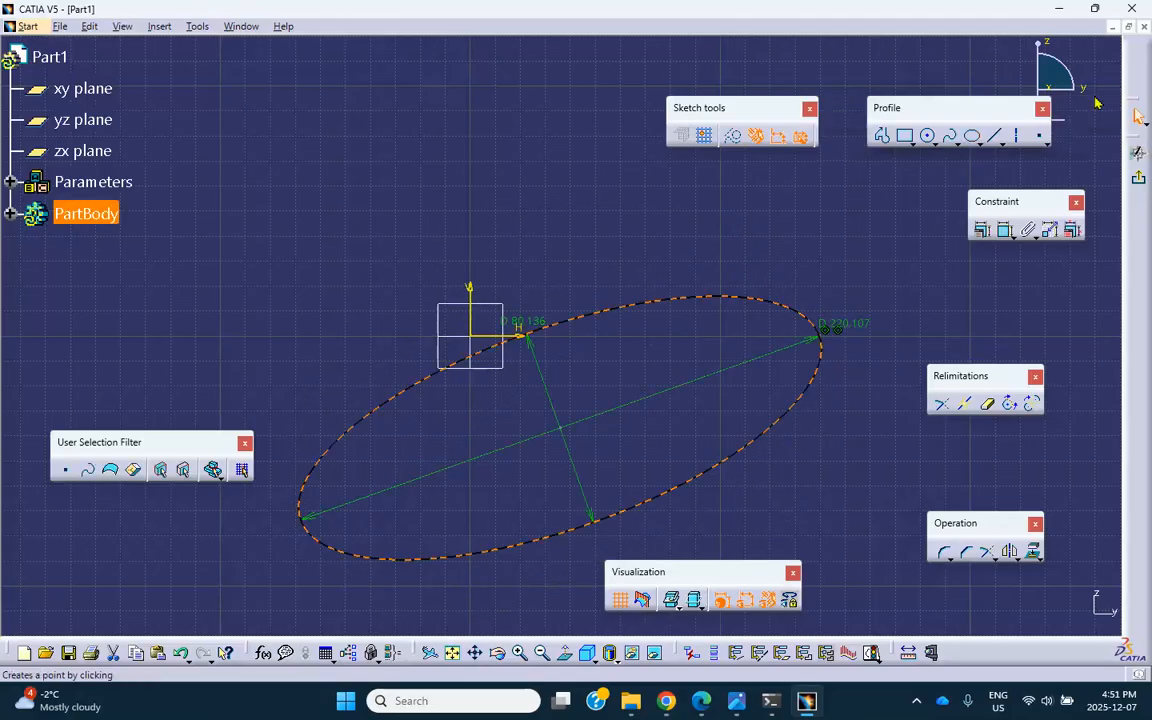
{"action": "left_click", "coordinate": [1139, 181]}
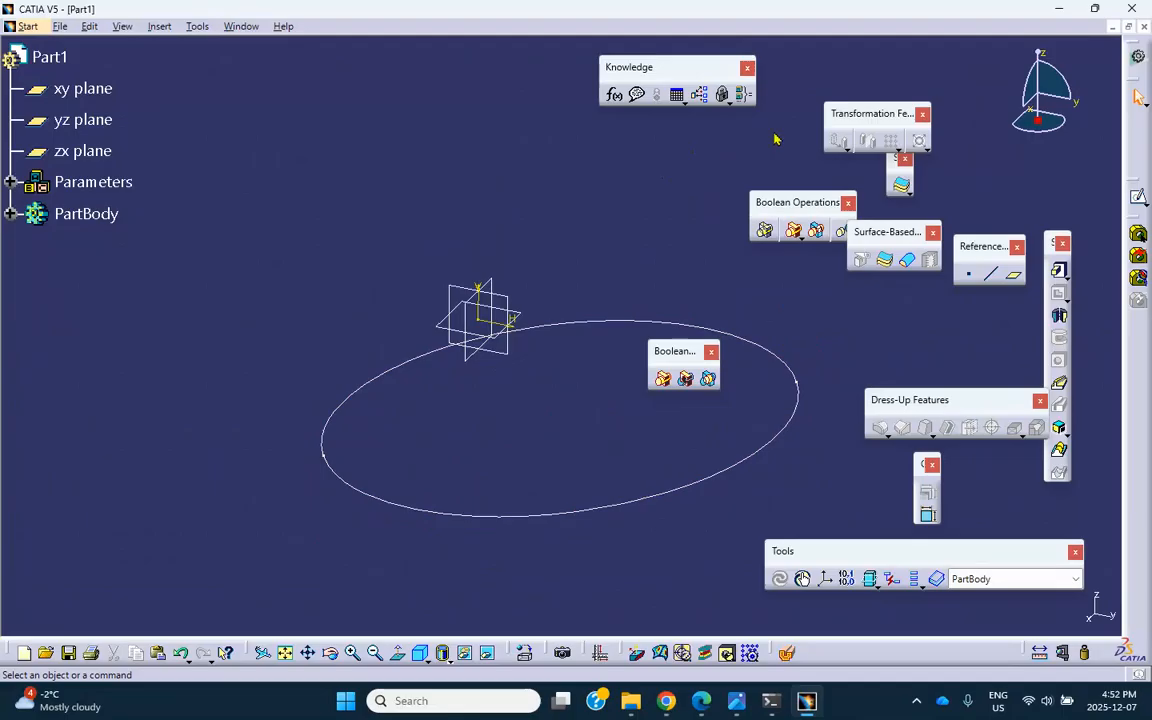
Step: Extrude the ellipse sketch into a thick elliptical solid with the Pad command, increasing its first limit length
{"action": "left_click", "coordinate": [1059, 270]}
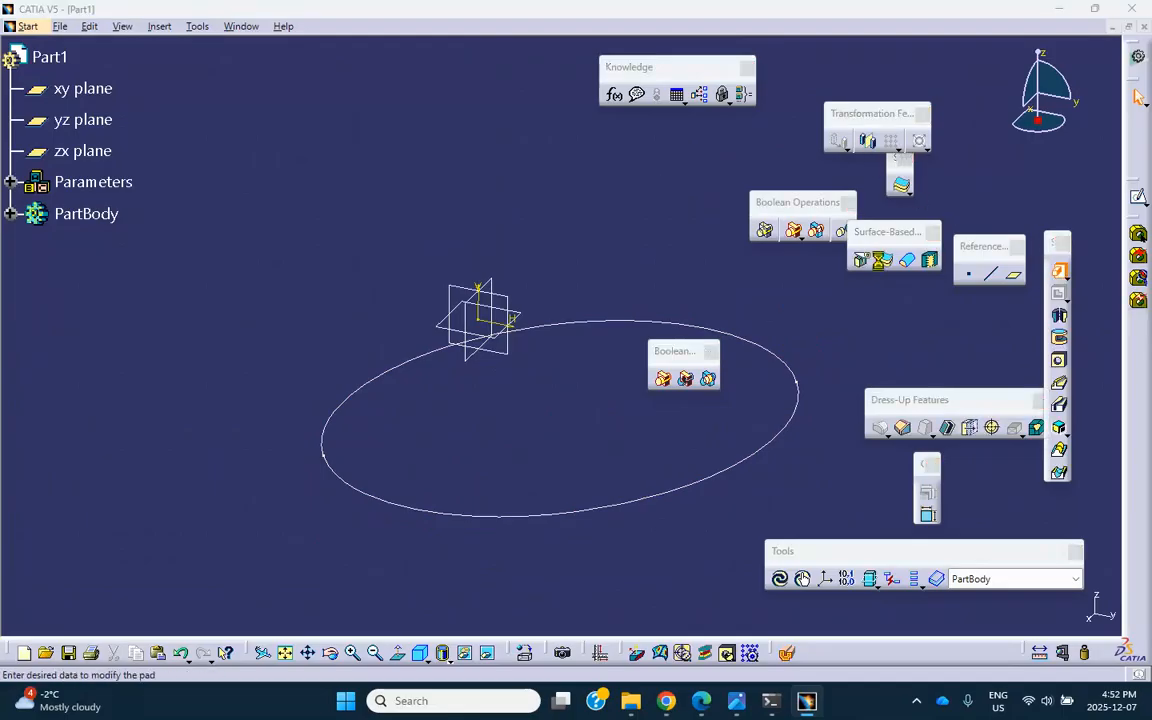
{"action": "left_click", "coordinate": [701, 329]}
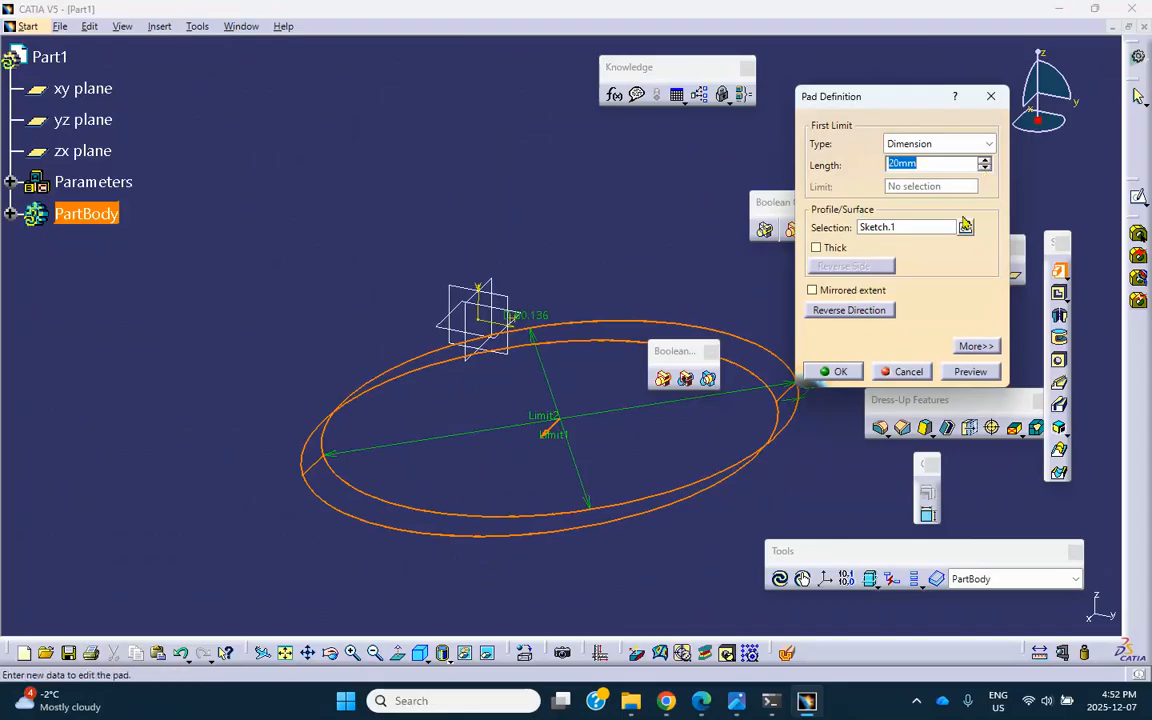
{"action": "left_click", "coordinate": [985, 161]}
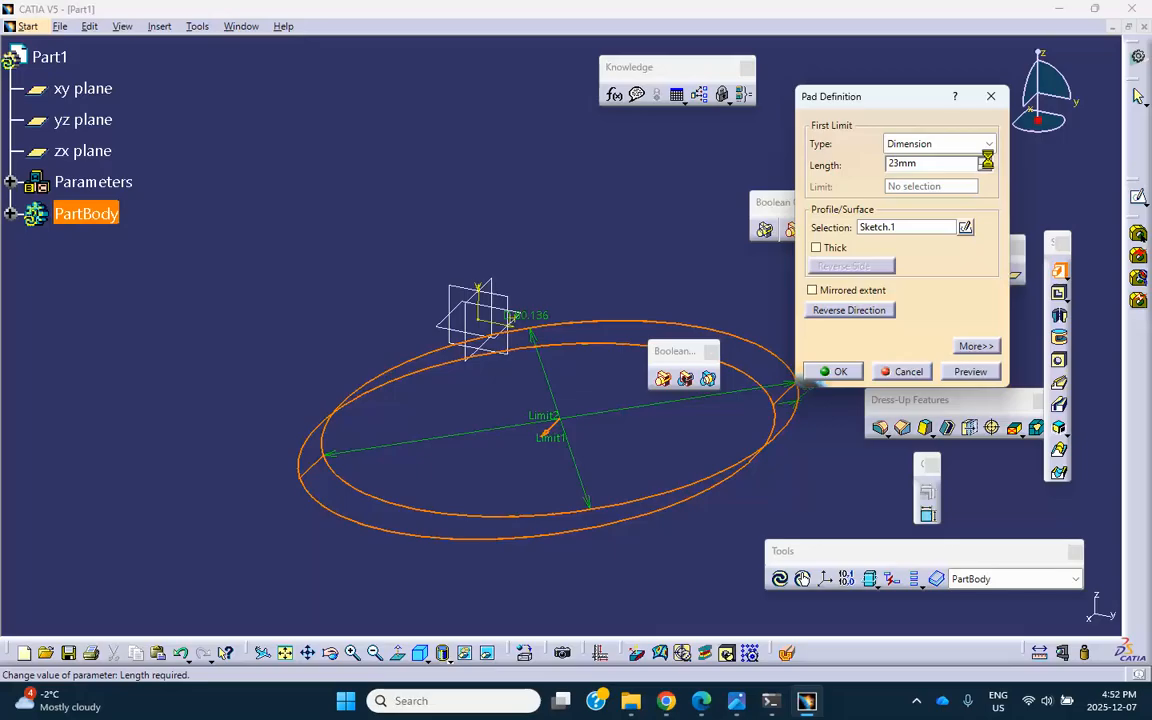
{"action": "left_click_drag", "start_coordinate": [986, 162], "coordinate": [986, 162]}
{"action": "left_click", "coordinate": [830, 371]}
{"action": "middle_click_drag", "start_coordinate": [670, 283], "coordinate": [593, 163]}
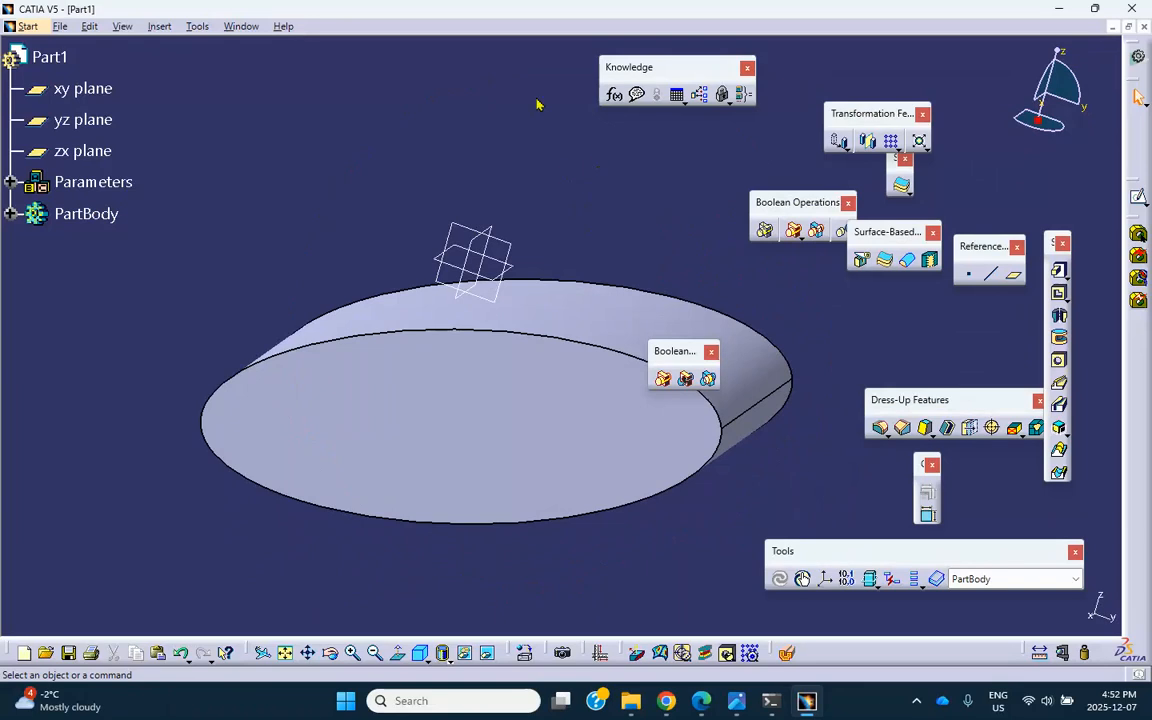
Step: Create a drawing of the part in the Drafting workbench using the automatic layout with front, bottom and right views
{"action": "left_click", "coordinate": [28, 27]}
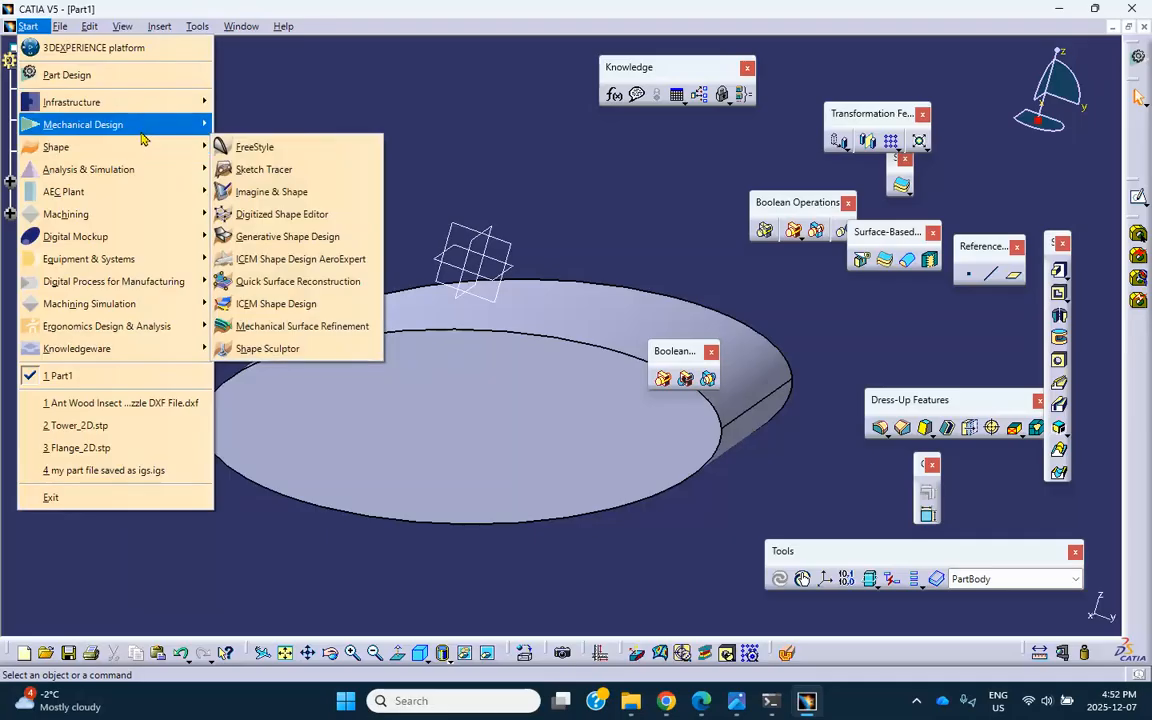
{"action": "mouse_move", "coordinate": [130, 126]}
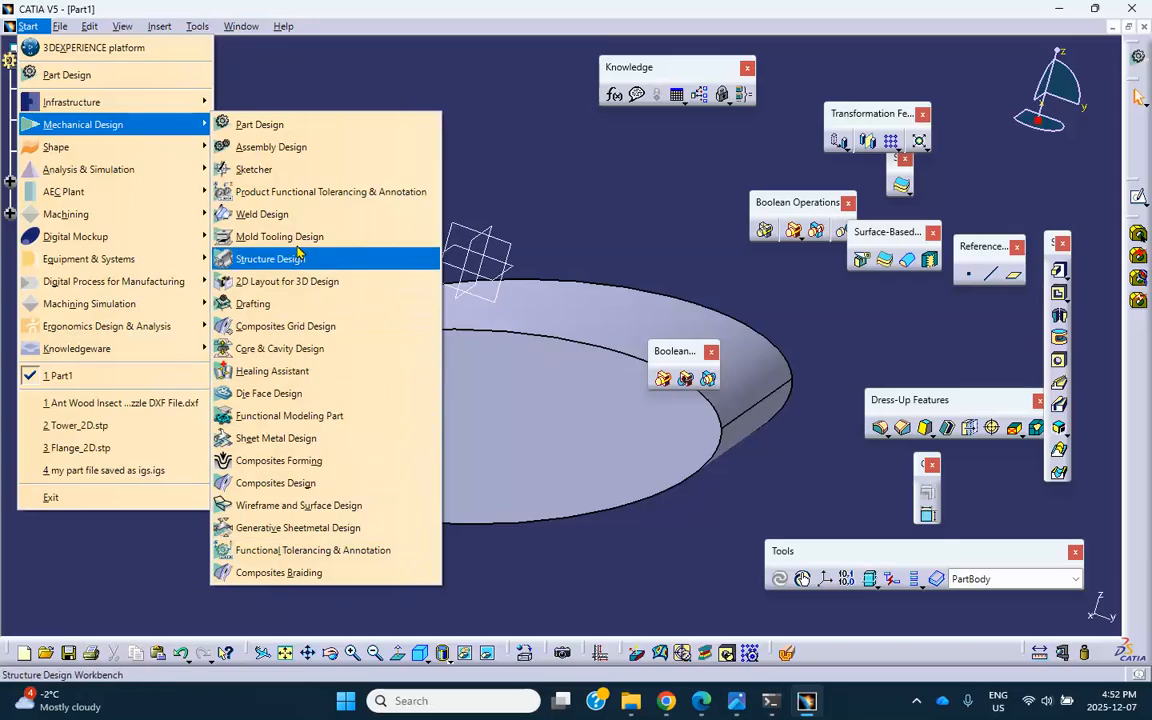
{"action": "left_click", "coordinate": [254, 304]}
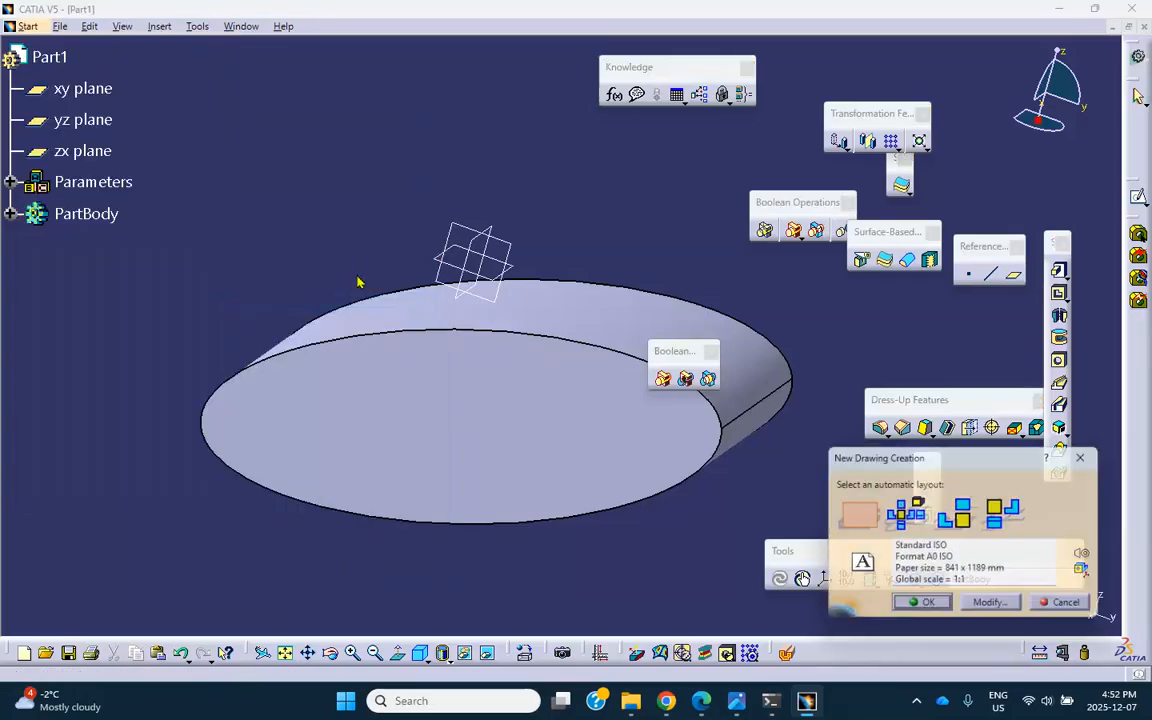
{"action": "left_click", "coordinate": [957, 513]}
{"action": "left_click", "coordinate": [926, 608]}
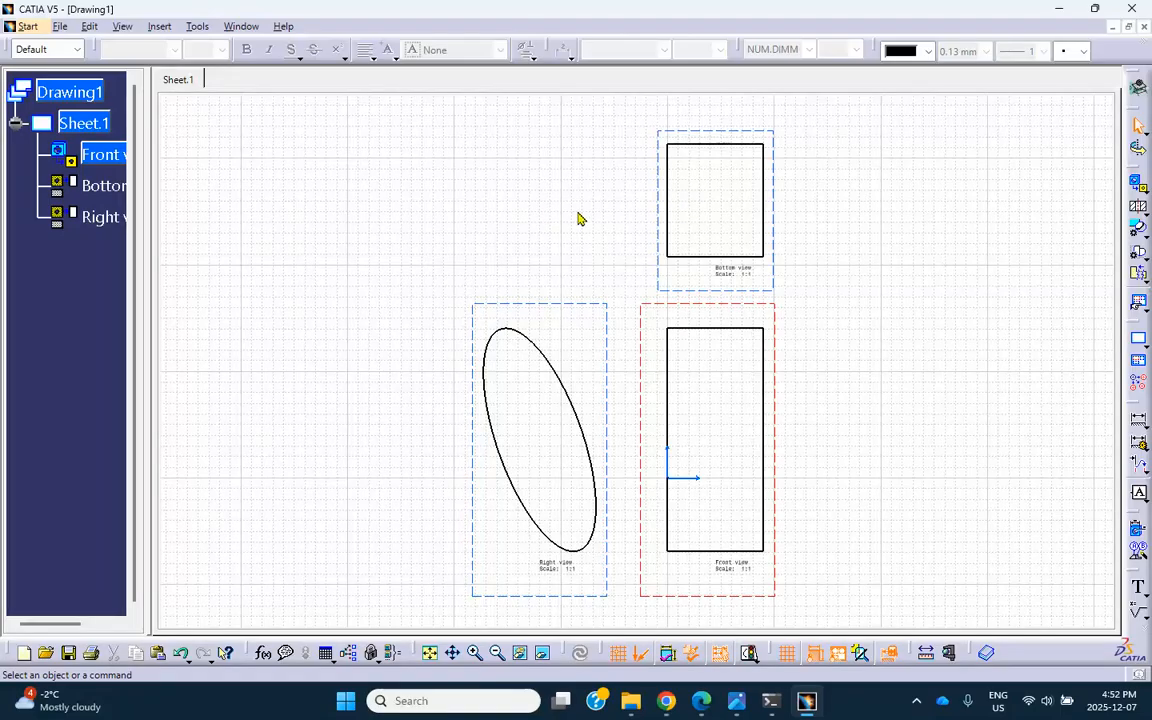
{"action": "middle_click_drag", "start_coordinate": [834, 322], "coordinate": [811, 299]}
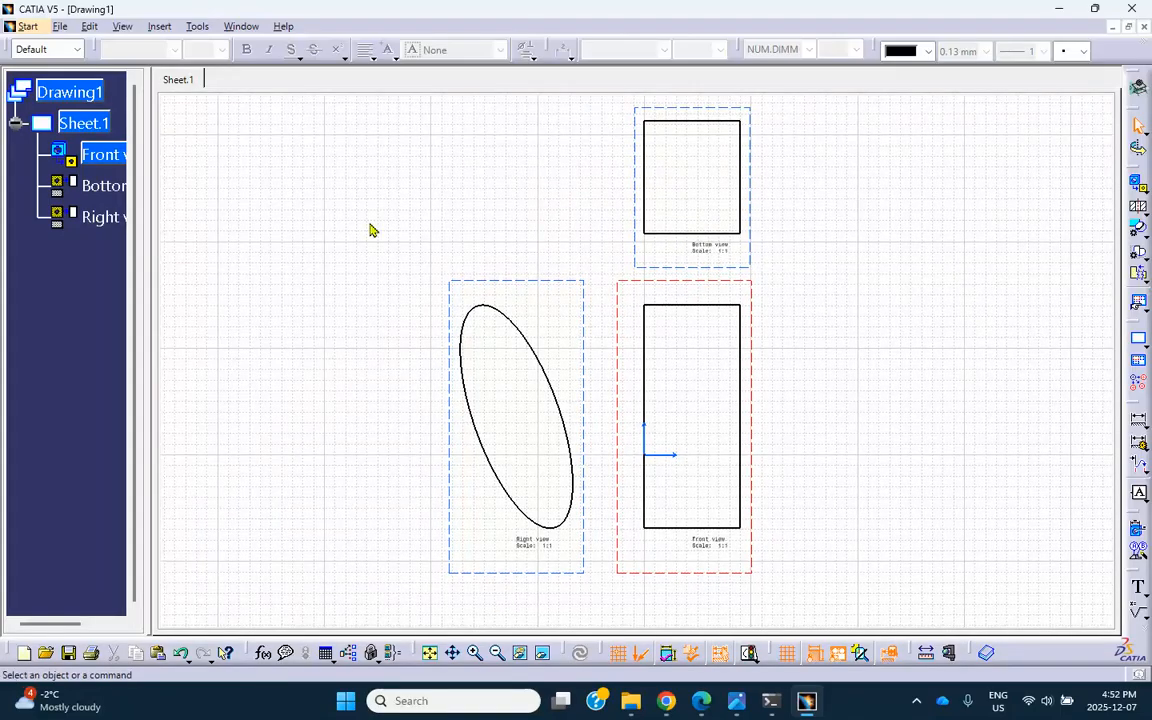
Step: Save the drawing alone in dxf format as Drawing1 through Save Management, proceeding without saving Part1
{"action": "left_click", "coordinate": [59, 27]}
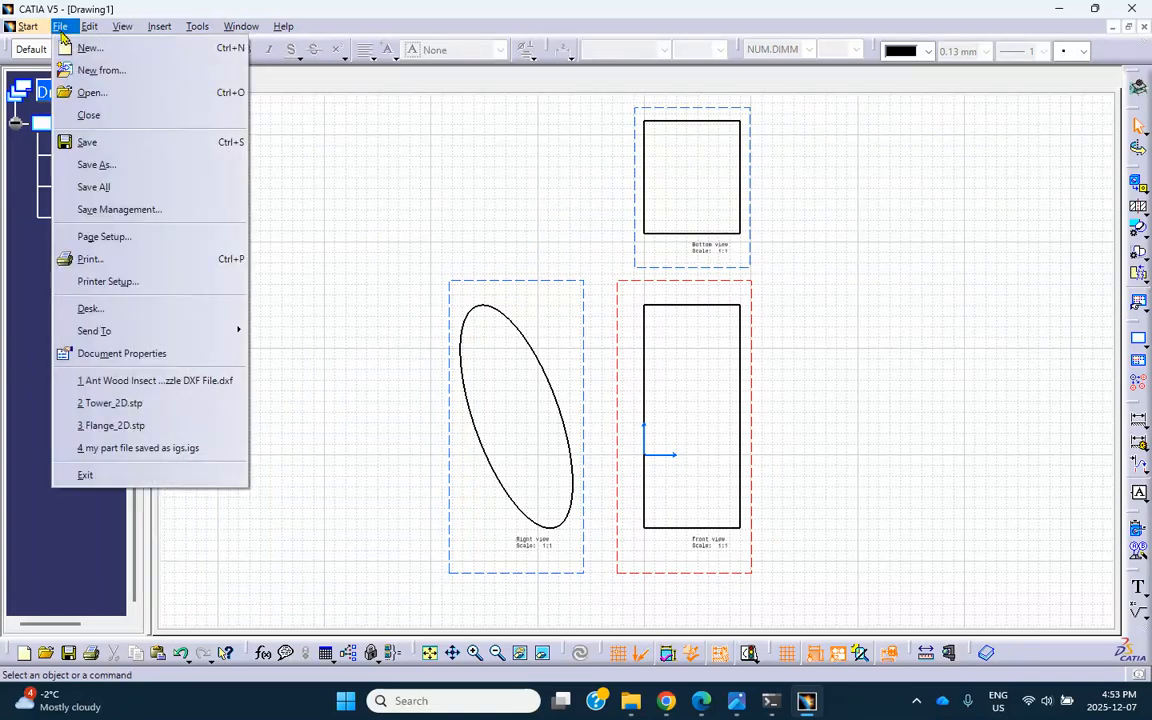
{"action": "left_click", "coordinate": [95, 207]}
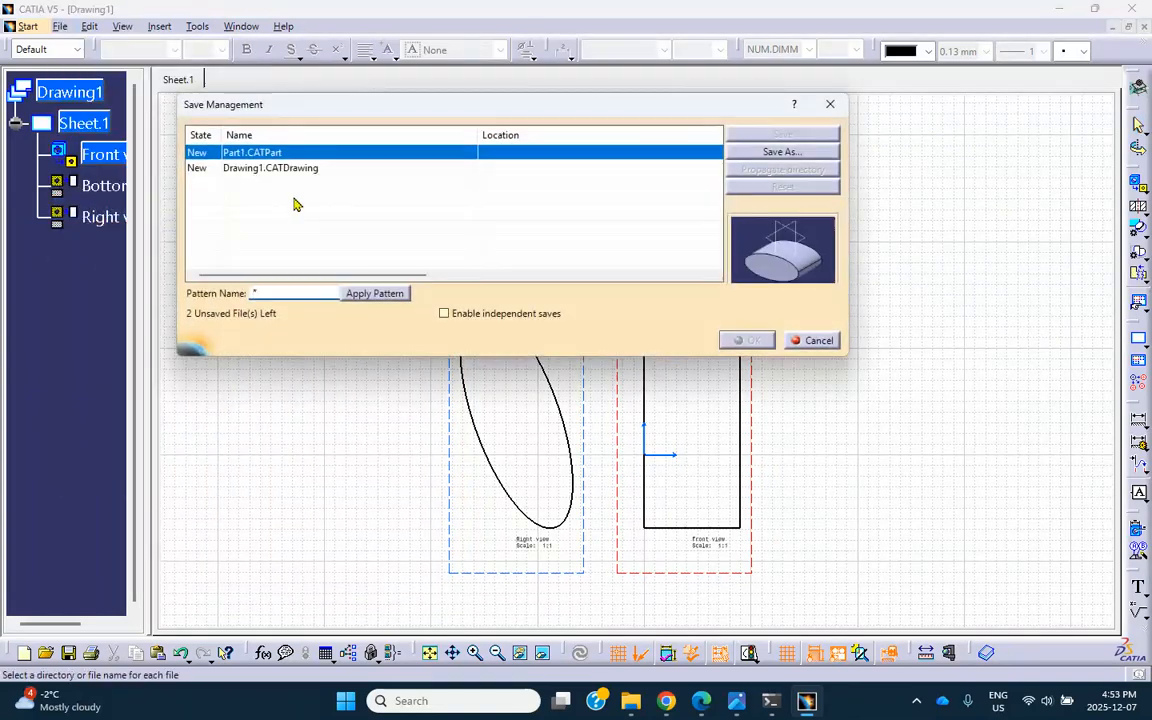
{"action": "left_click", "coordinate": [297, 171]}
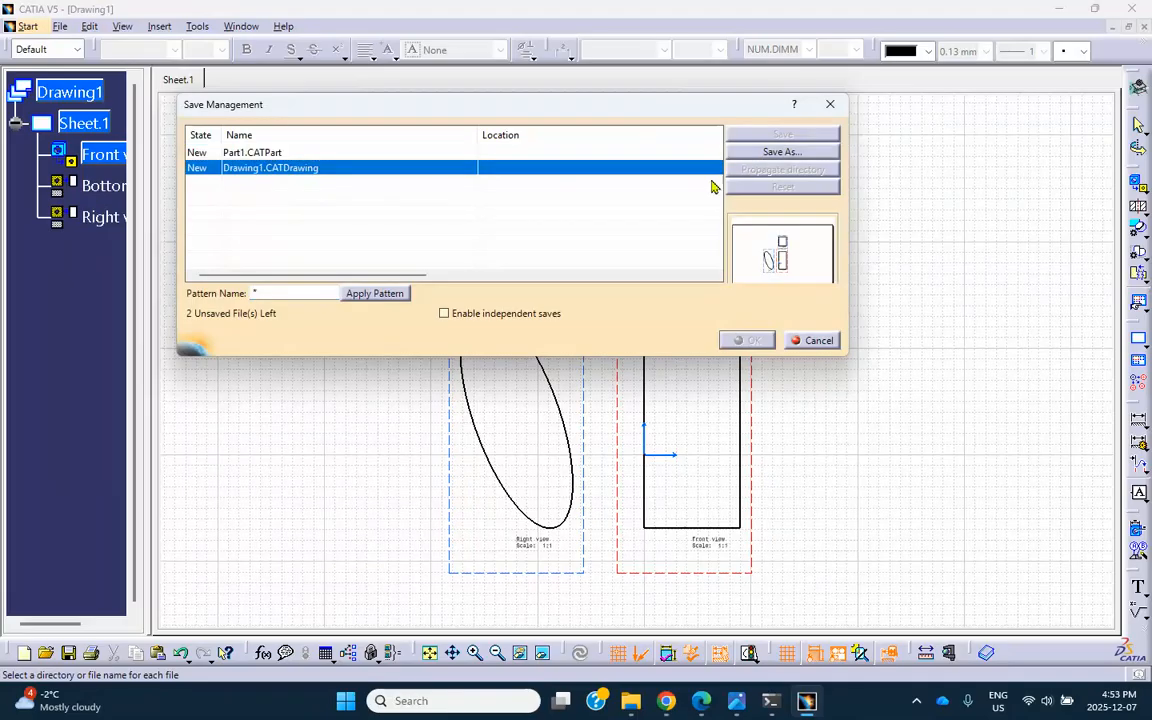
{"action": "left_click", "coordinate": [782, 151]}
{"action": "left_click", "coordinate": [442, 316]}
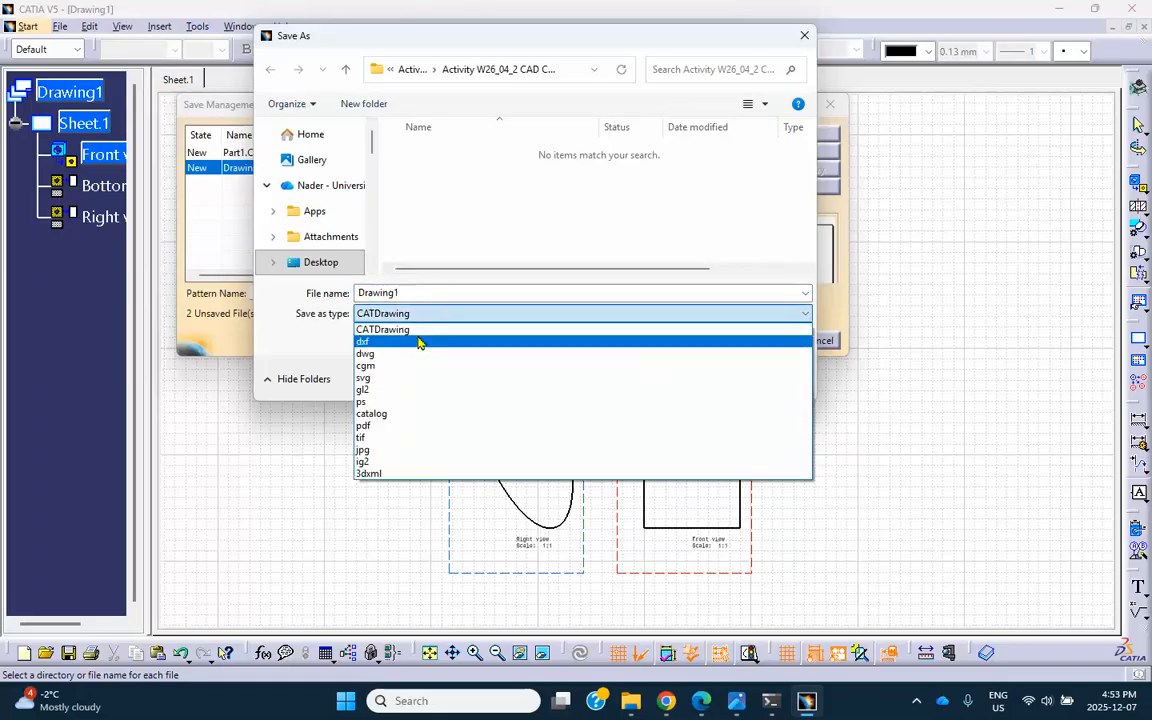
{"action": "left_click", "coordinate": [400, 343]}
{"action": "left_click", "coordinate": [689, 375]}
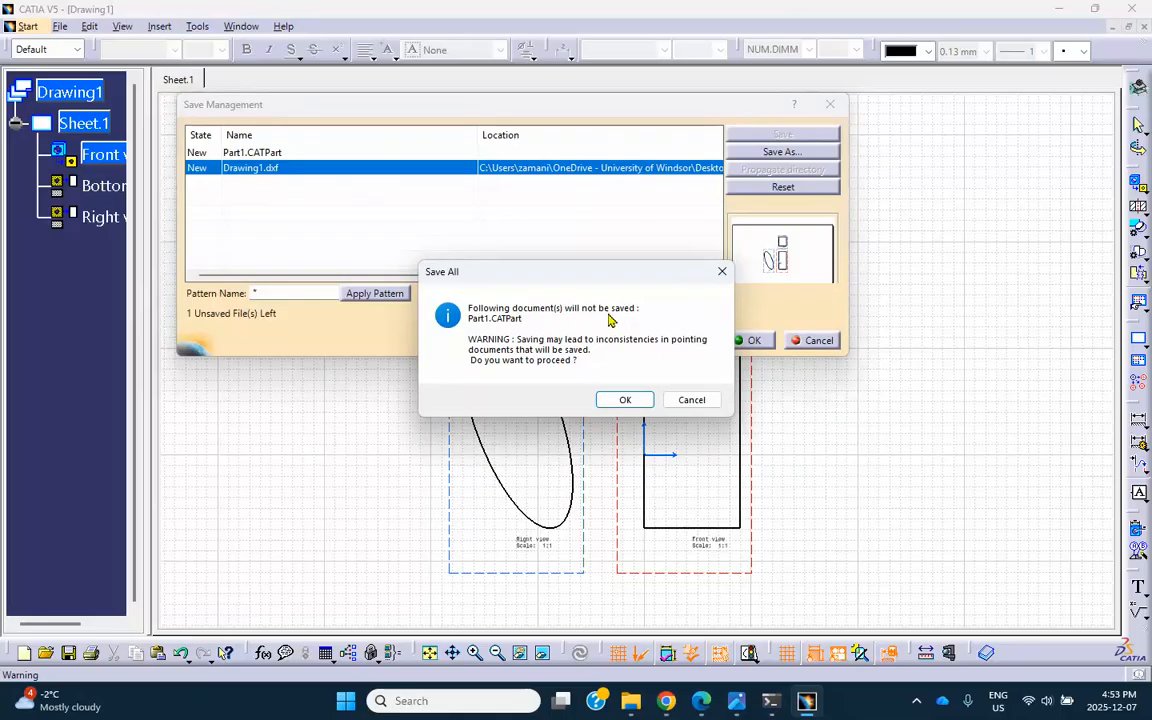
{"action": "left_click", "coordinate": [623, 400]}
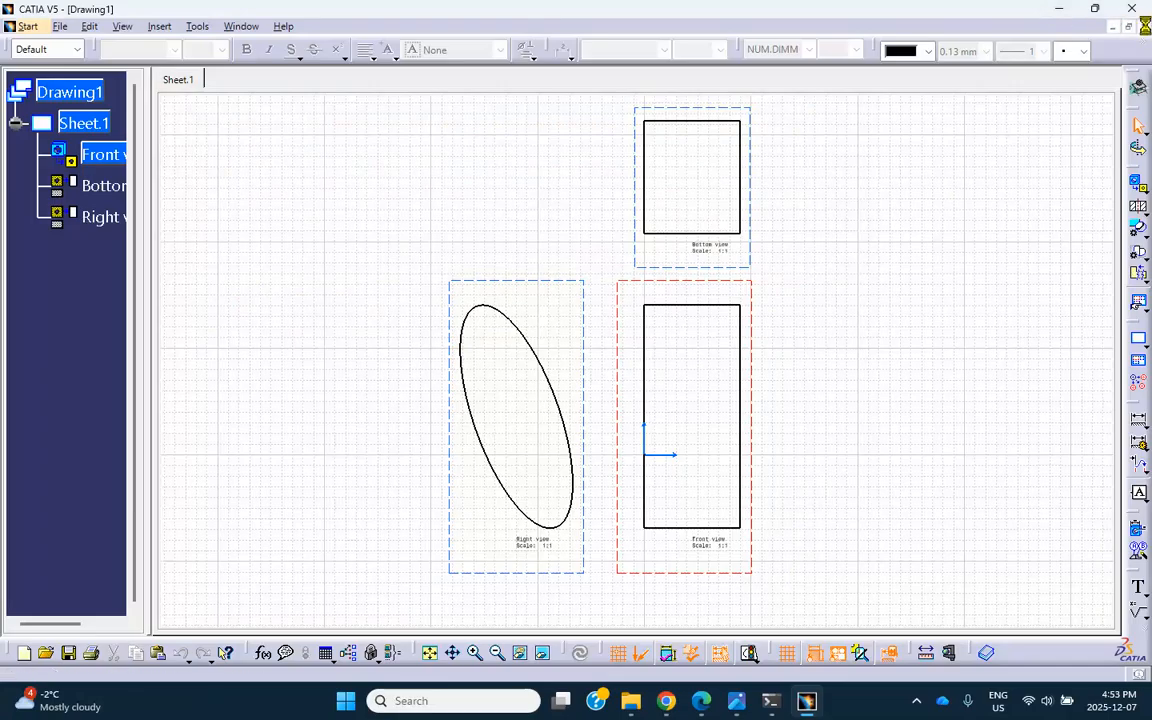
Step: Close the drawing and Part1 without saving any further changes
{"action": "left_click", "coordinate": [1145, 27]}
{"action": "left_click", "coordinate": [627, 383]}
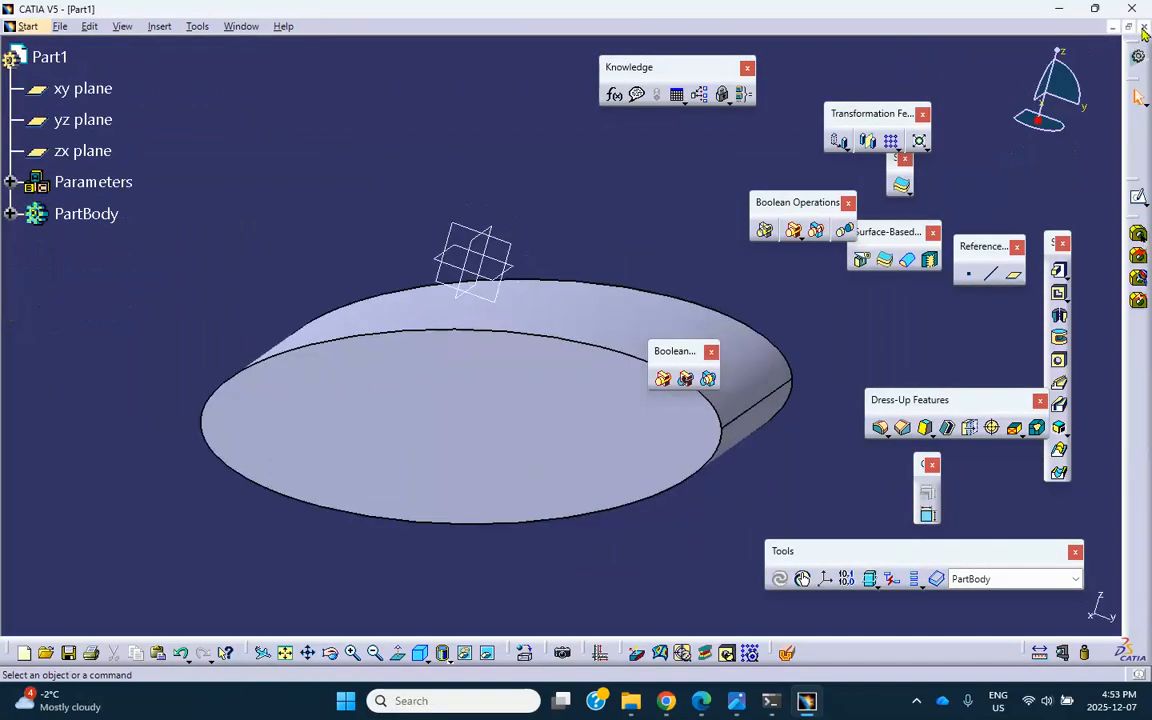
{"action": "left_click", "coordinate": [1145, 28]}
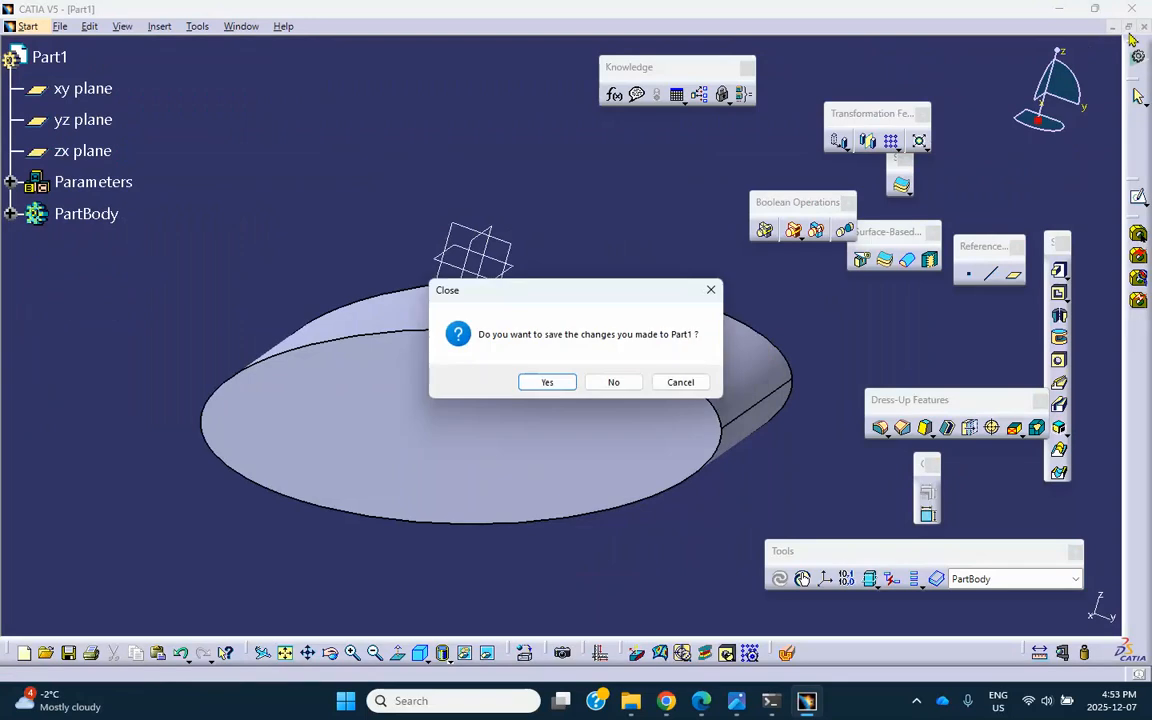
{"action": "left_click", "coordinate": [615, 386]}
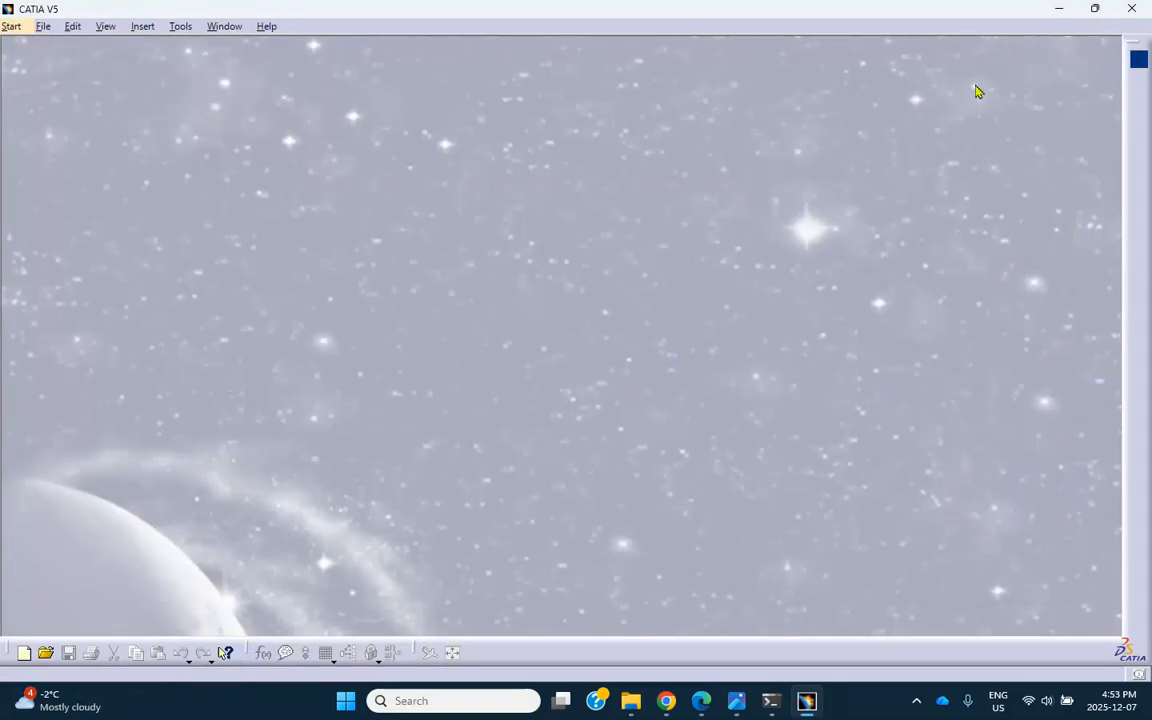
Step: Switch to File Explorer and locate Drawing1.dxf in the Activity W26_04_2 CAD Catia v5 folder within the Week 4 activities
{"action": "left_click", "coordinate": [1061, 9]}
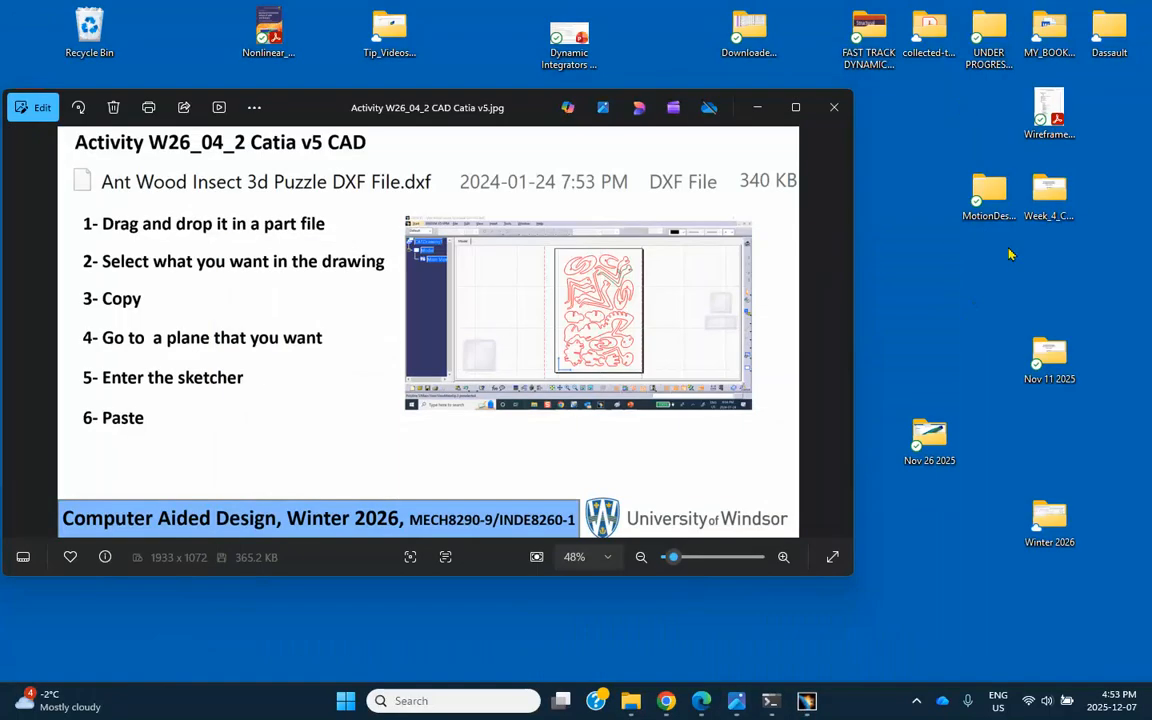
{"action": "double_click", "coordinate": [1048, 195]}
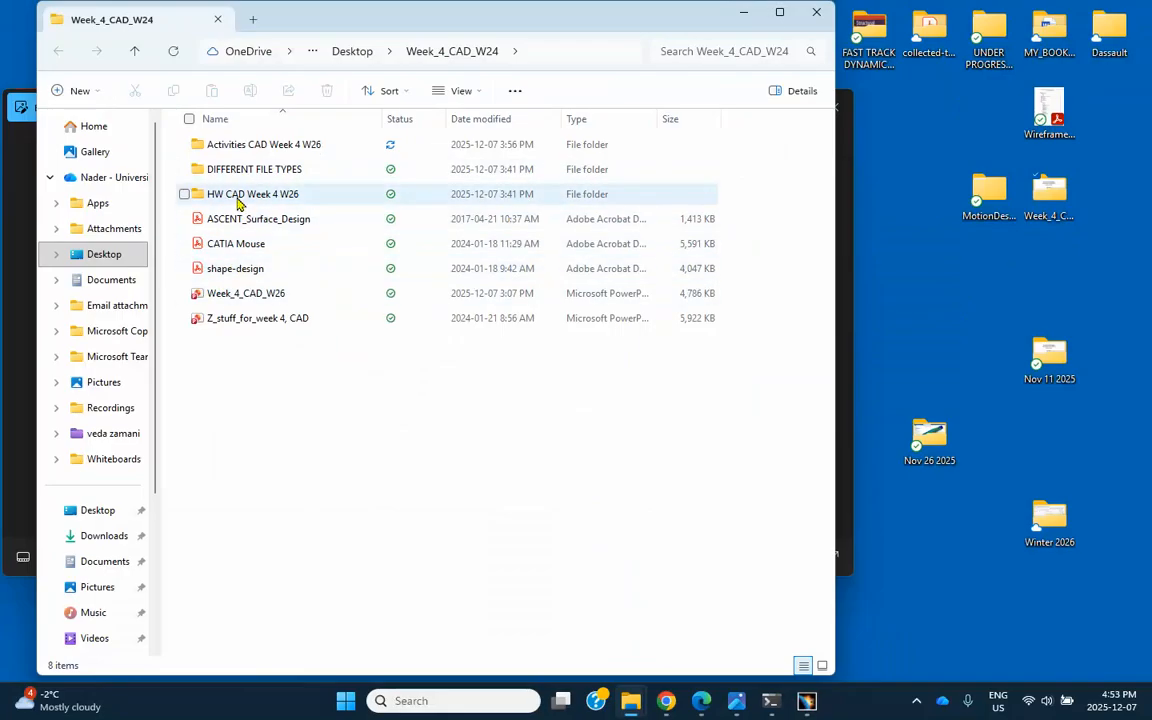
{"action": "double_click", "coordinate": [238, 147]}
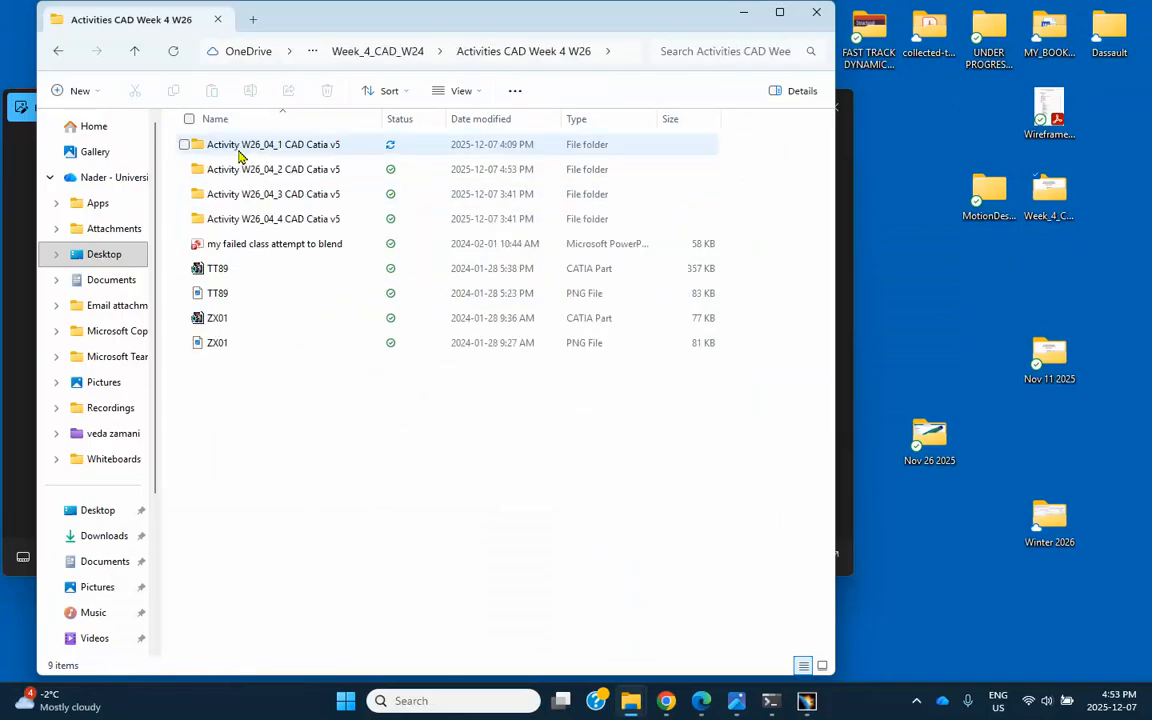
{"action": "double_click", "coordinate": [238, 168]}
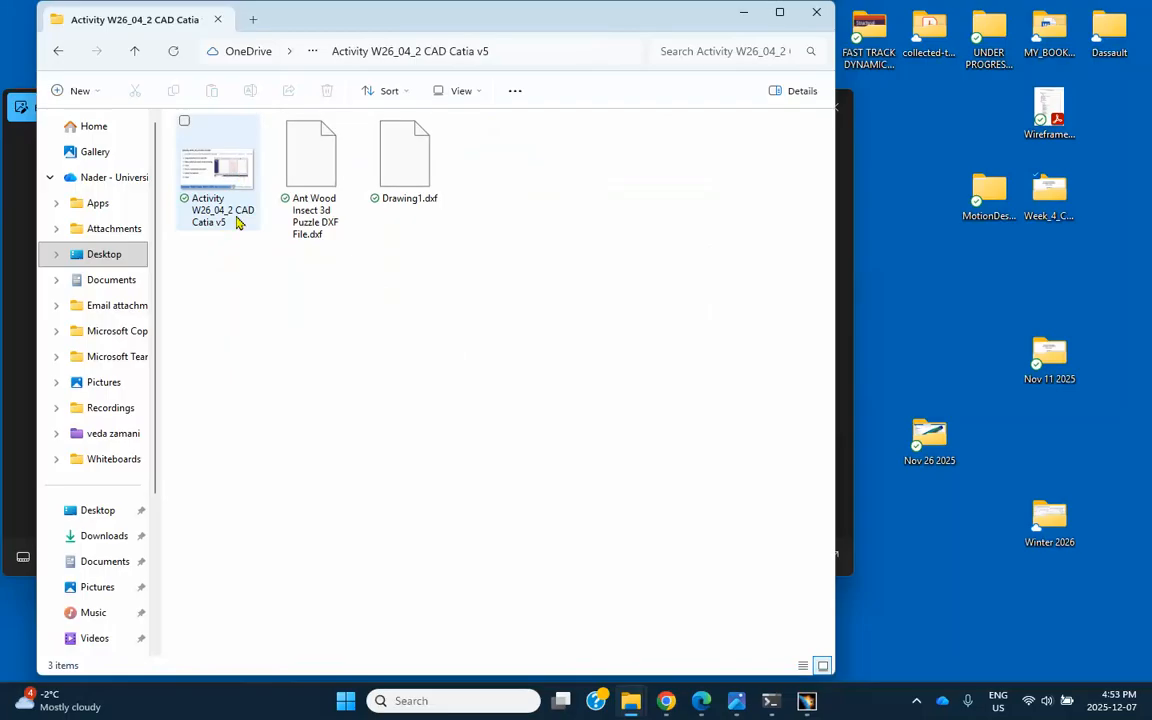
{"action": "mouse_move", "coordinate": [411, 186]}
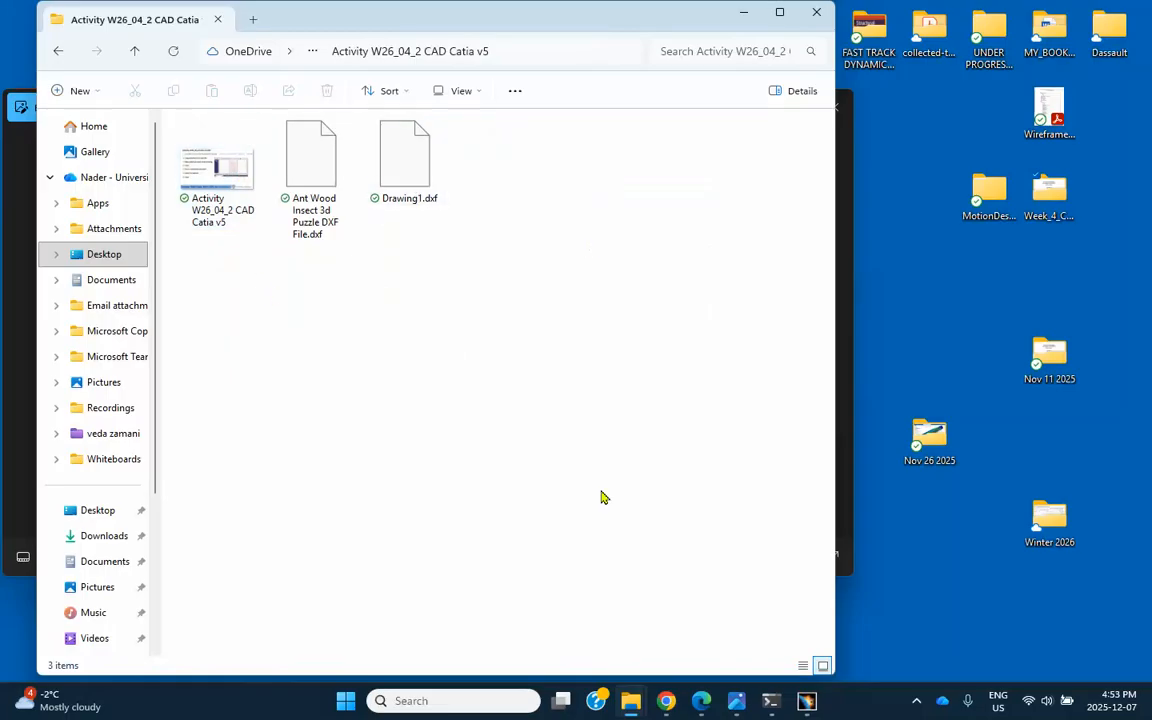
Step: Return to CATIA, open the exported Drawing1.dxf file, and select the ellipse in its main view
{"action": "left_click", "coordinate": [806, 701]}
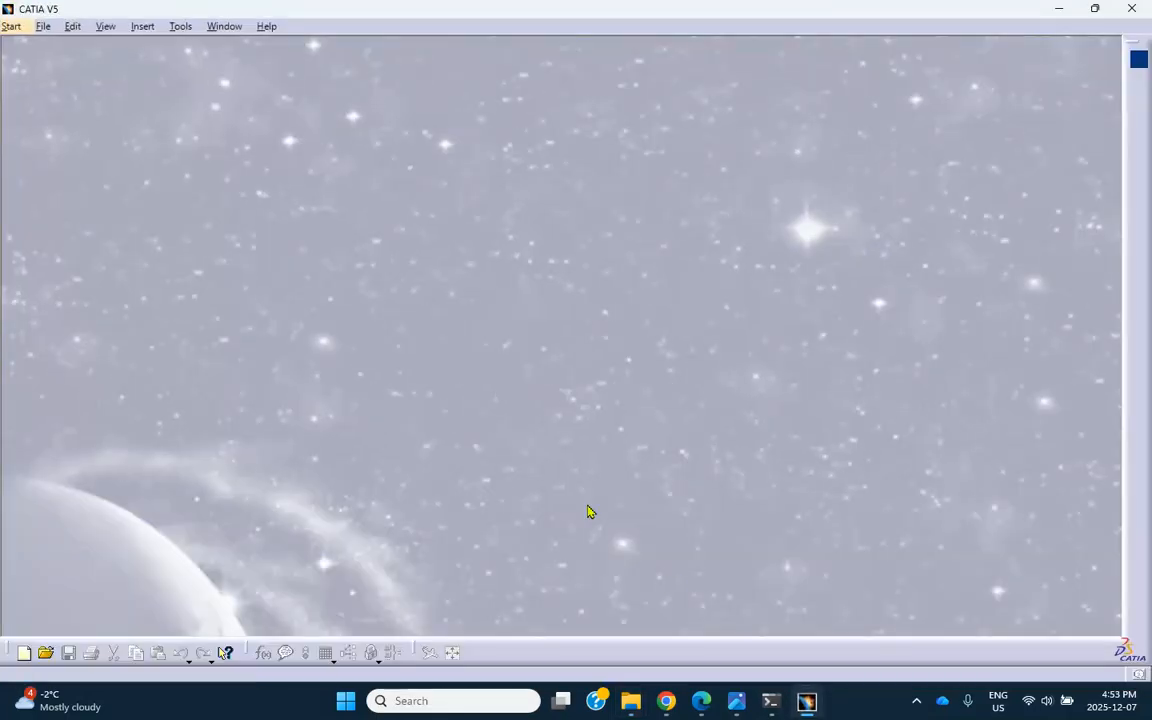
{"action": "left_click", "coordinate": [14, 26]}
{"action": "mouse_move", "coordinate": [43, 26]}
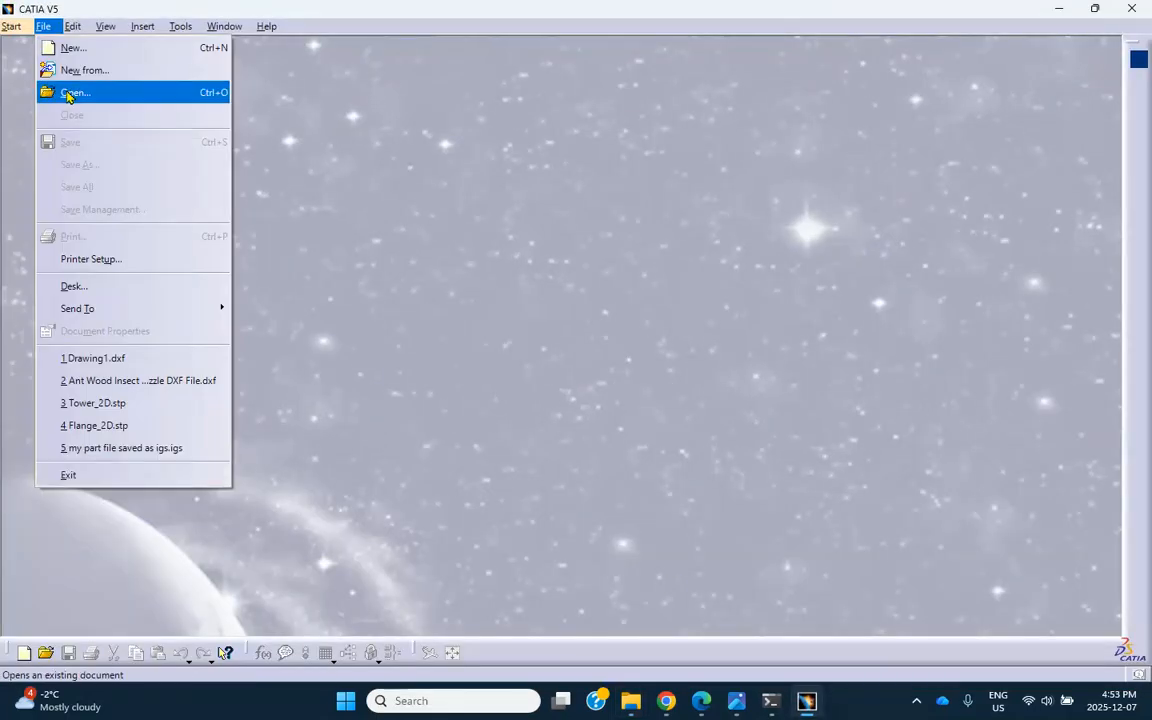
{"action": "left_click", "coordinate": [68, 93]}
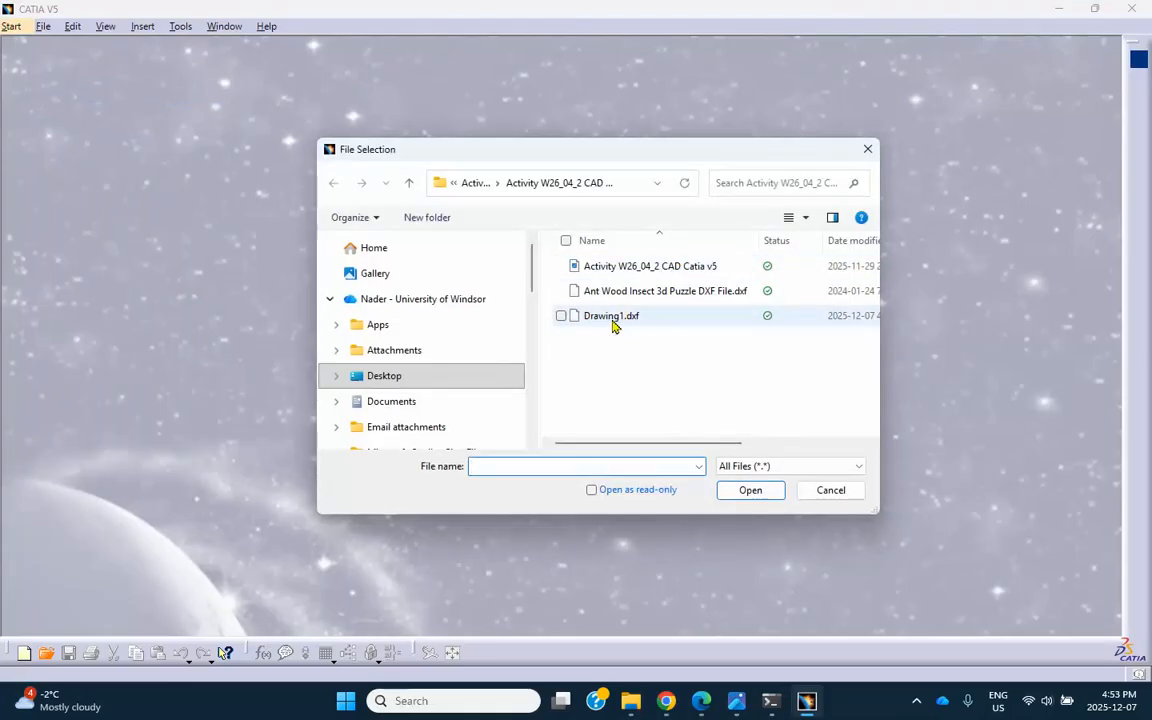
{"action": "left_click", "coordinate": [615, 322]}
{"action": "left_click", "coordinate": [750, 490]}
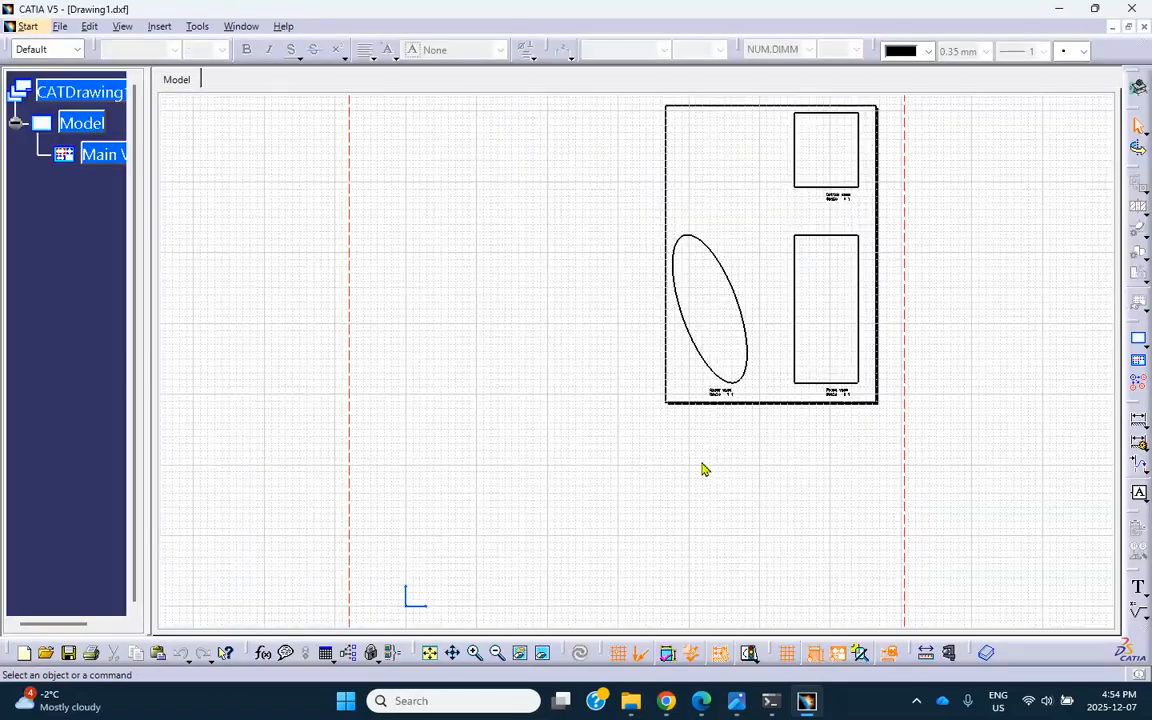
{"action": "left_click", "coordinate": [690, 322]}
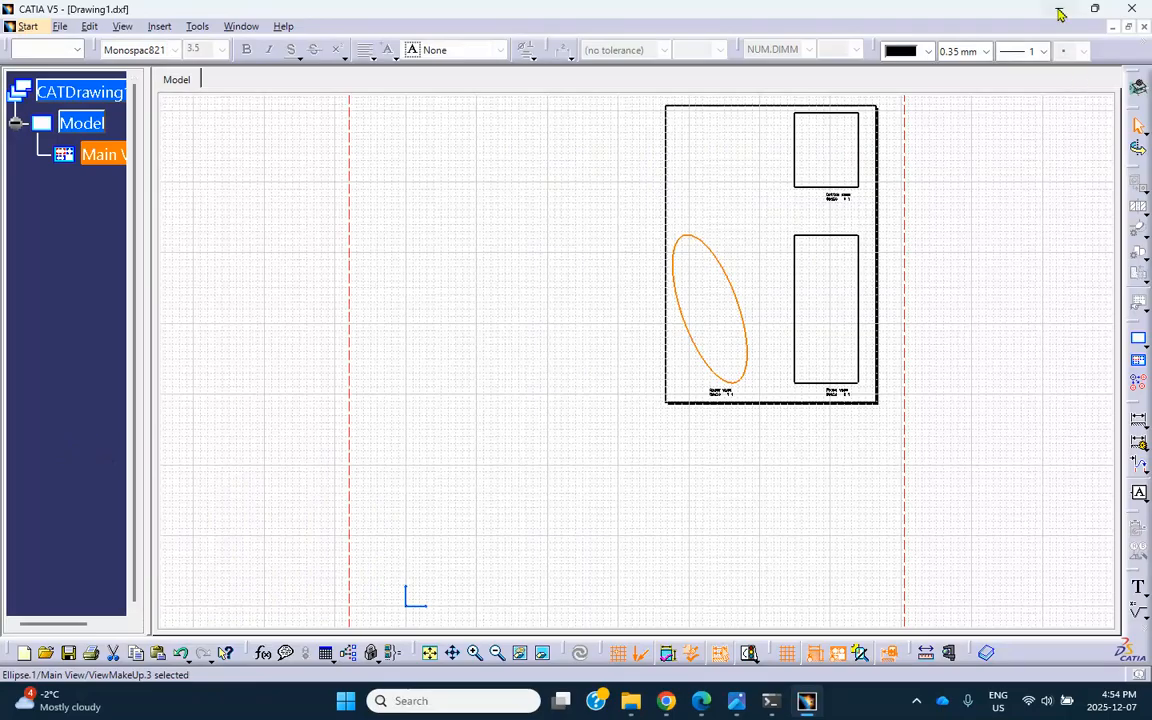
{"action": "left_click", "coordinate": [916, 700]}
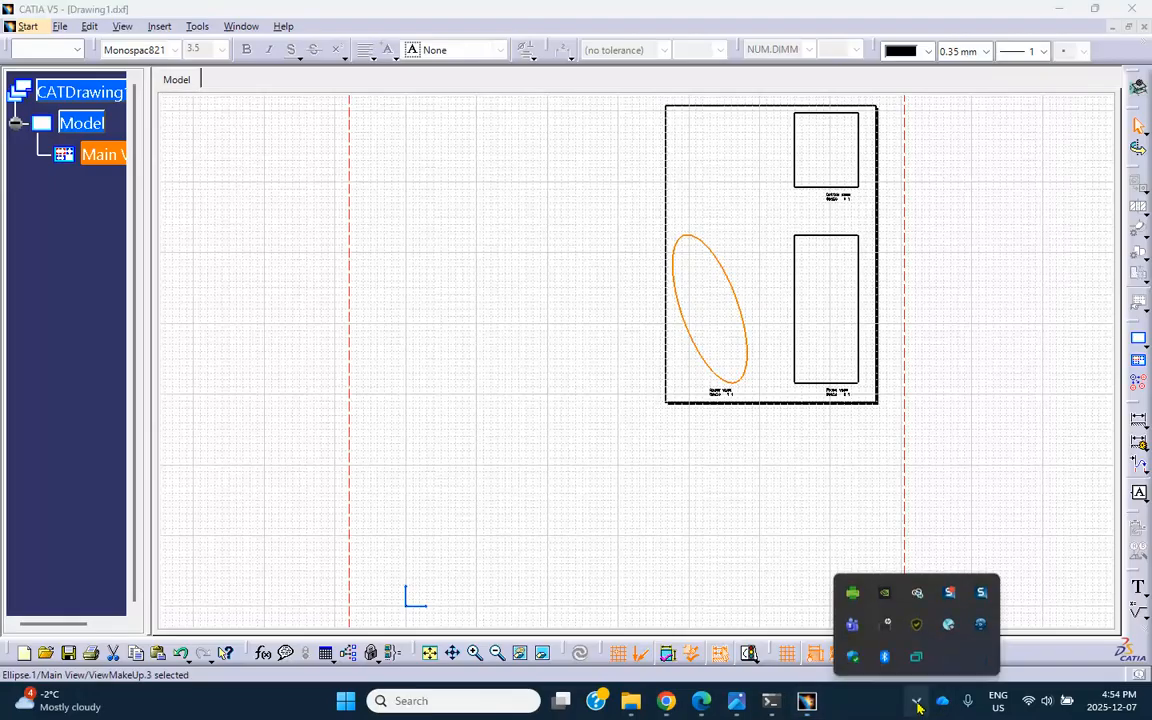